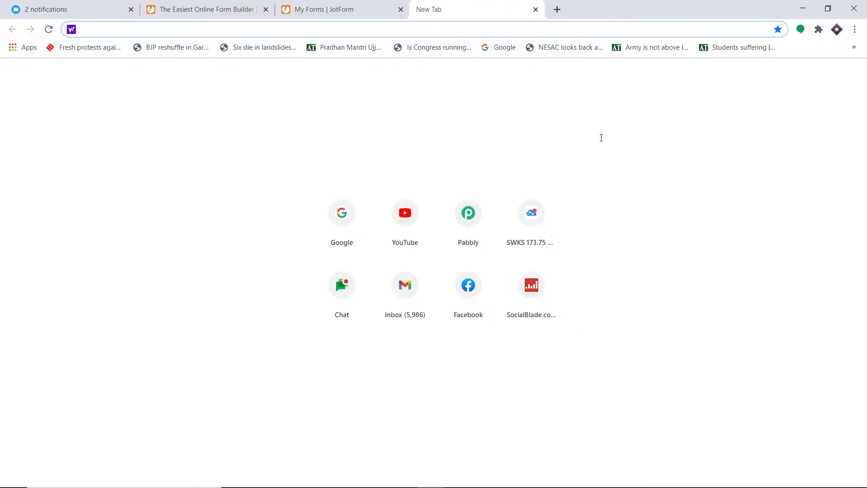
Go to pabbly.com and open the Connect product page.
text(pabbly.com)
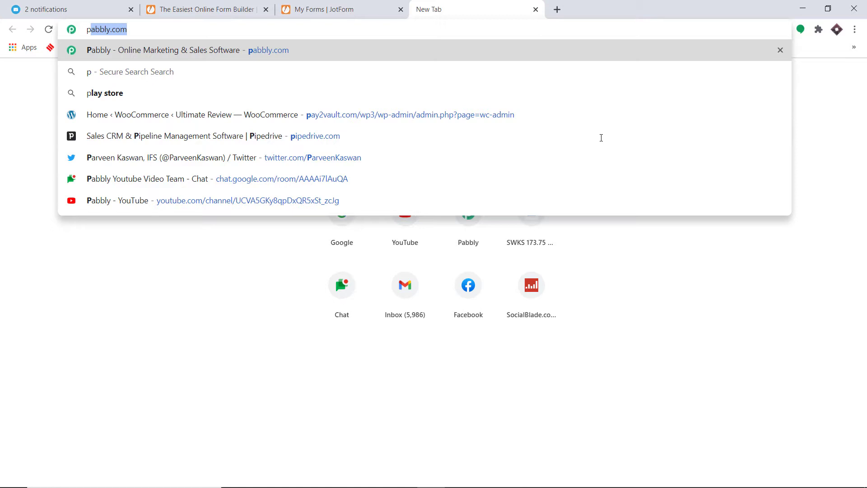
key(Return)
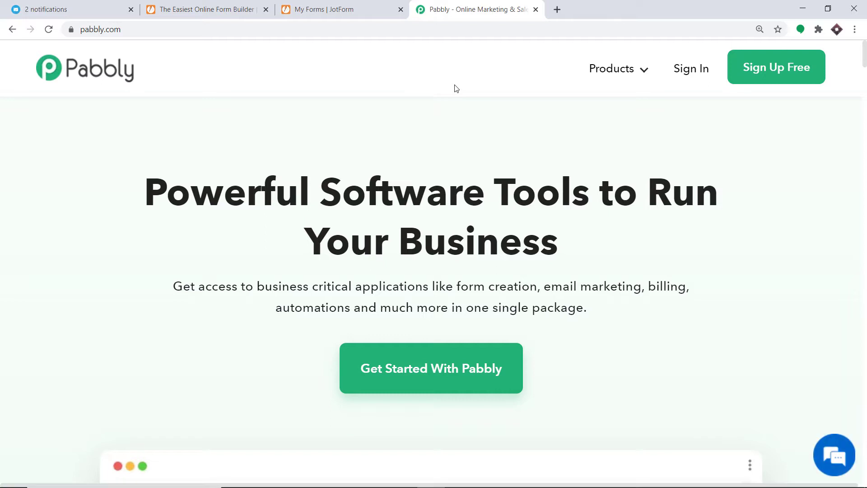
mouse_move(601, 73)
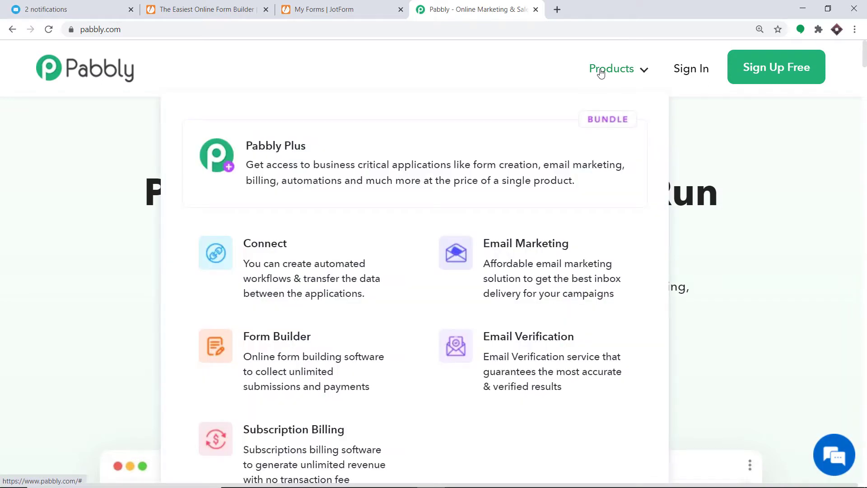
click(296, 265)
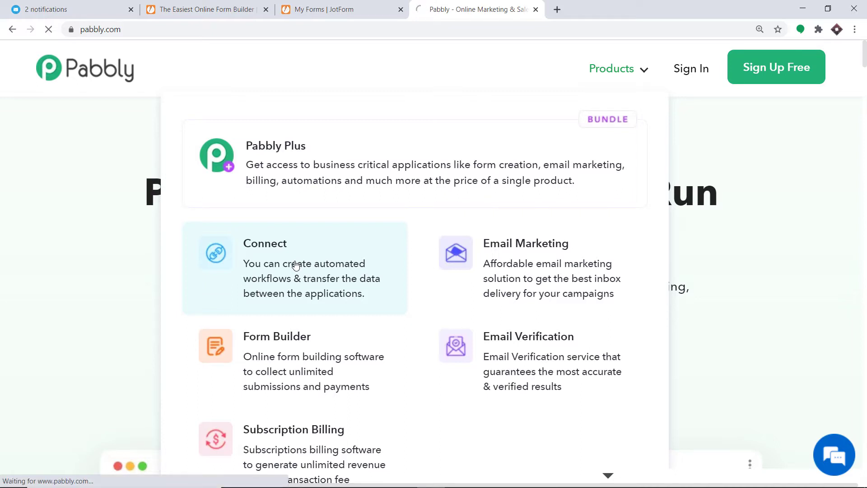
Sign in to the Pabbly account and access the Connect application.
click(695, 68)
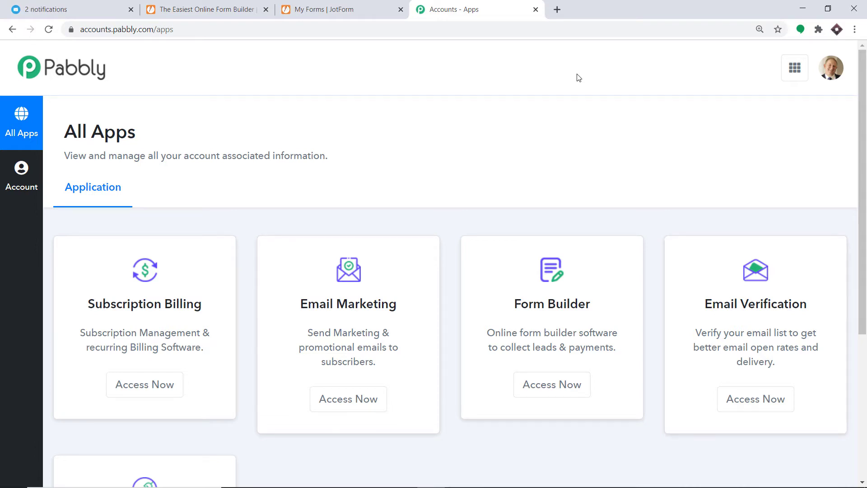
scroll(578, 77, down, 5)
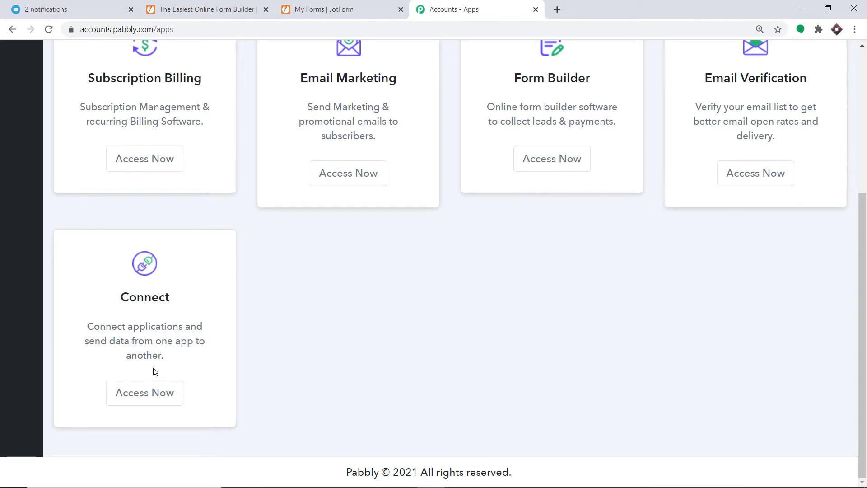
click(154, 391)
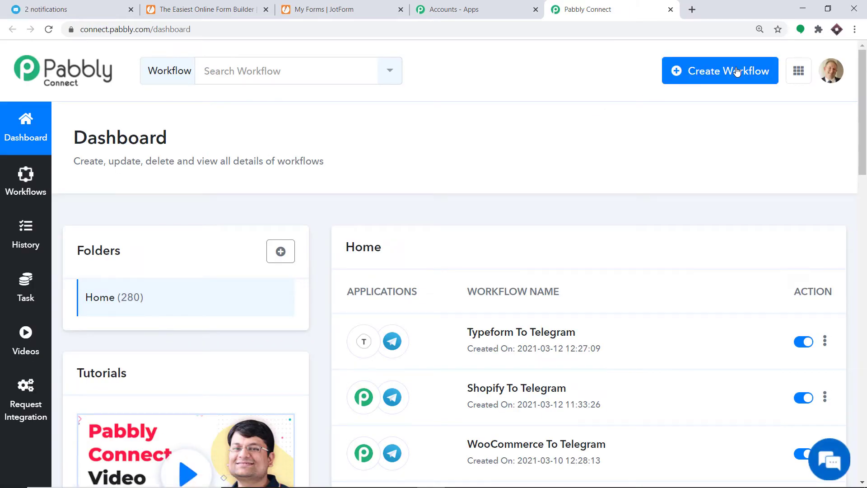
Create a new workflow named "JotForm To Telegram".
click(737, 71)
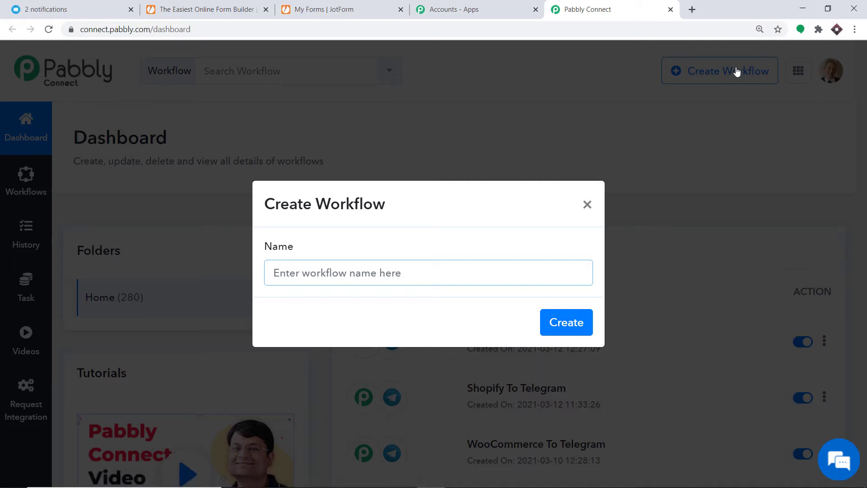
text(JotForm T)
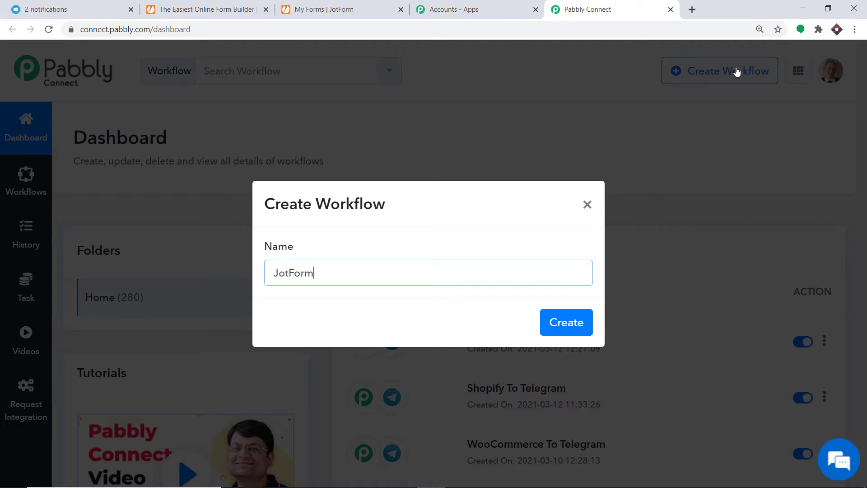
text(o Telegram)
click(566, 322)
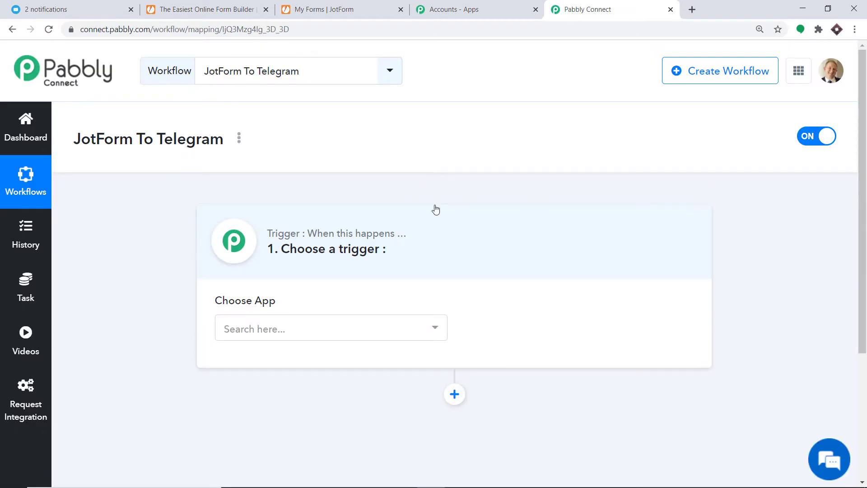
Set the workflow's trigger app to JotForm with New Response as the trigger event.
click(315, 333)
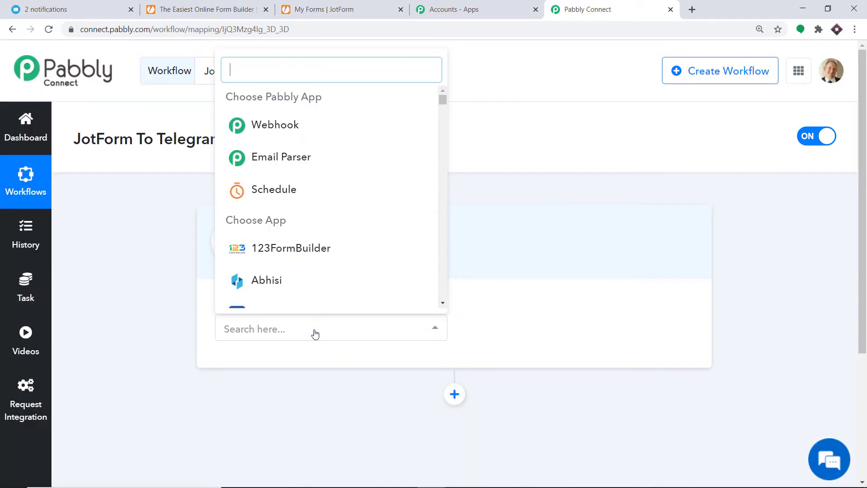
text(jot)
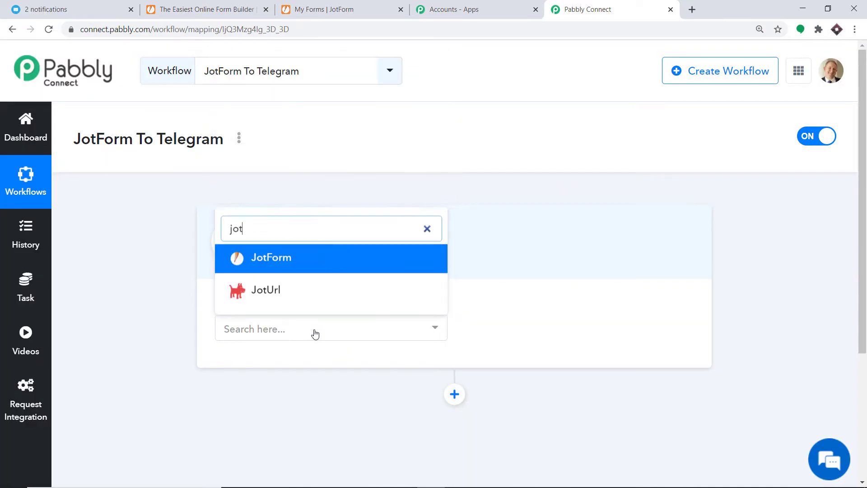
click(313, 265)
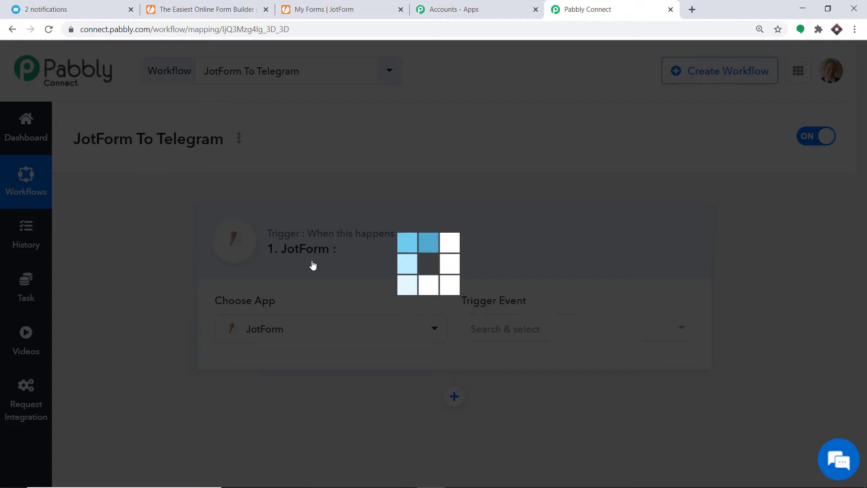
click(509, 329)
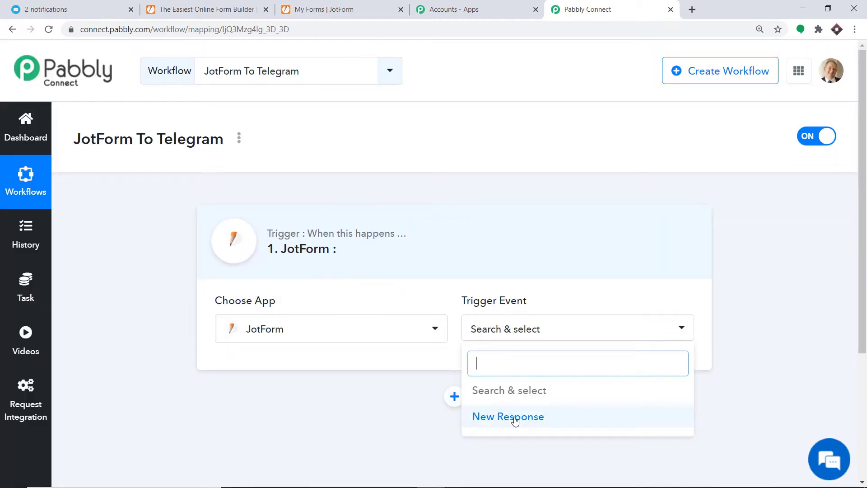
click(514, 418)
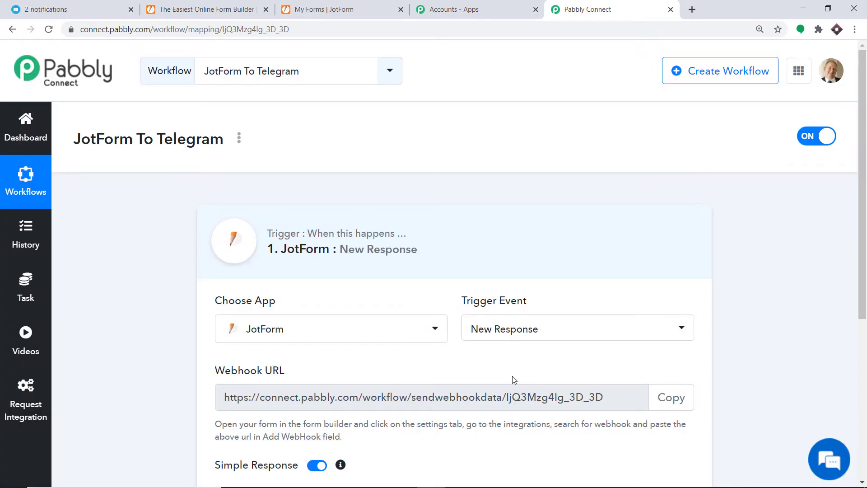
scroll(537, 303, down, 5)
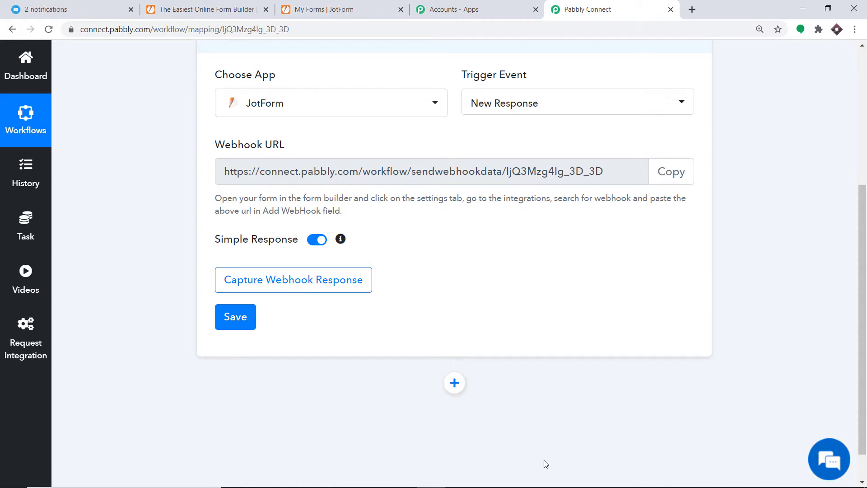
scroll(537, 270, up, 1)
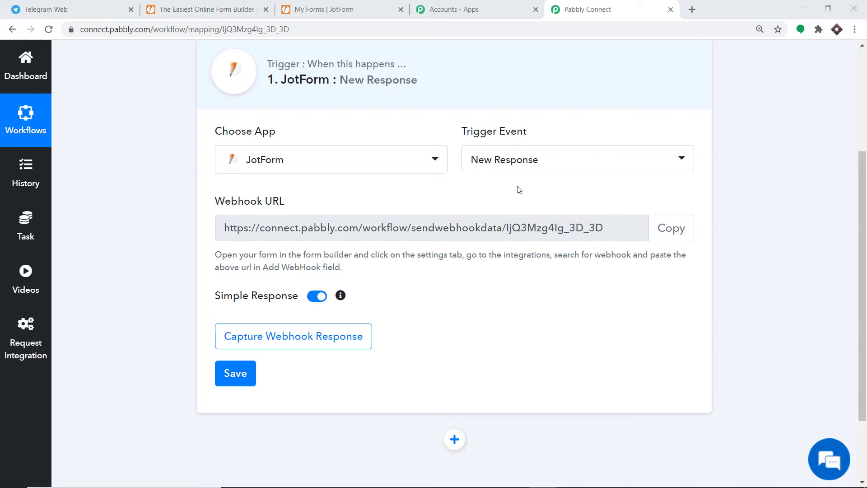
Switch to JotForm, edit the Kid's Registration Form and open its WebHooks integration.
click(332, 5)
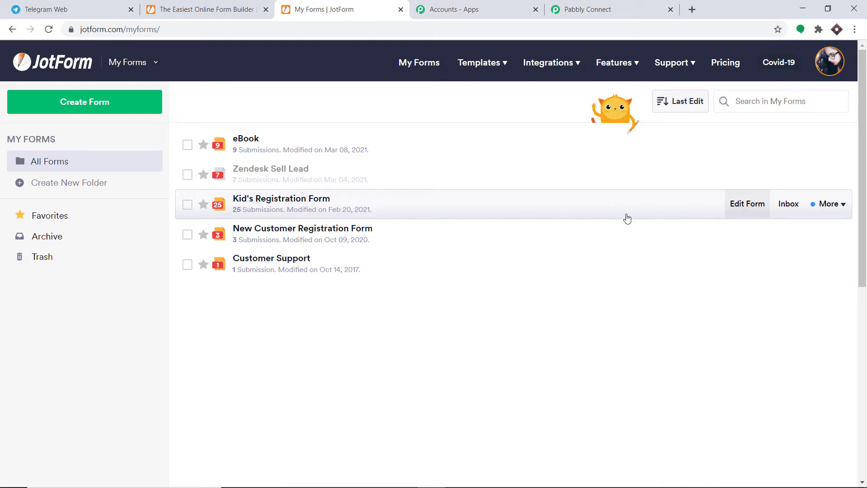
click(739, 204)
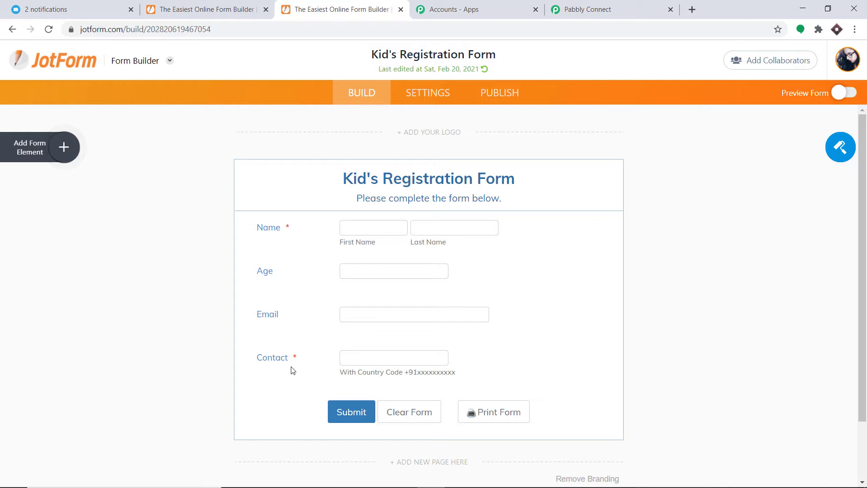
click(420, 96)
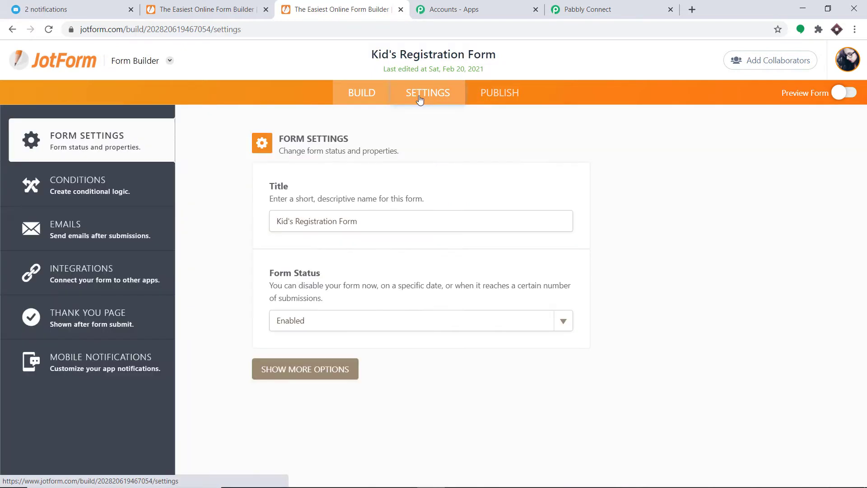
click(87, 275)
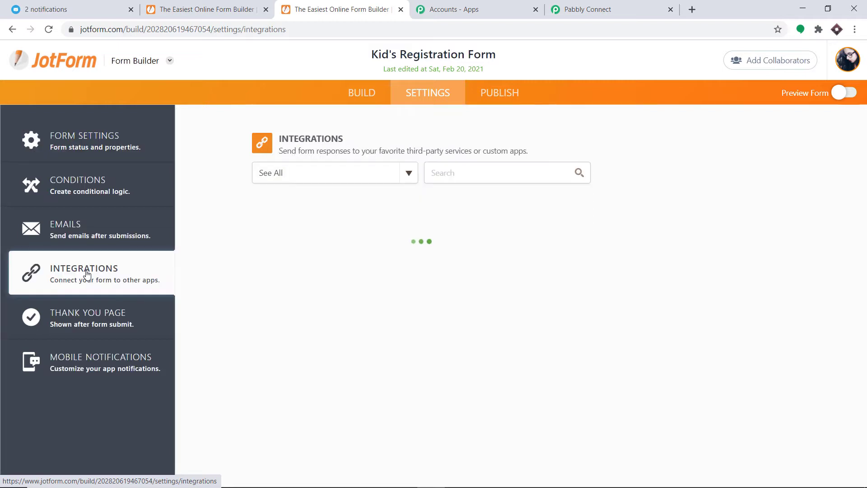
click(447, 168)
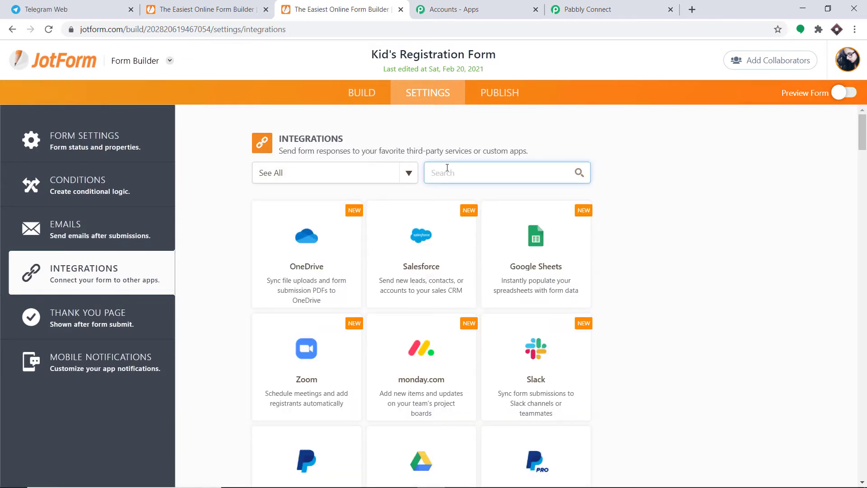
text(we)
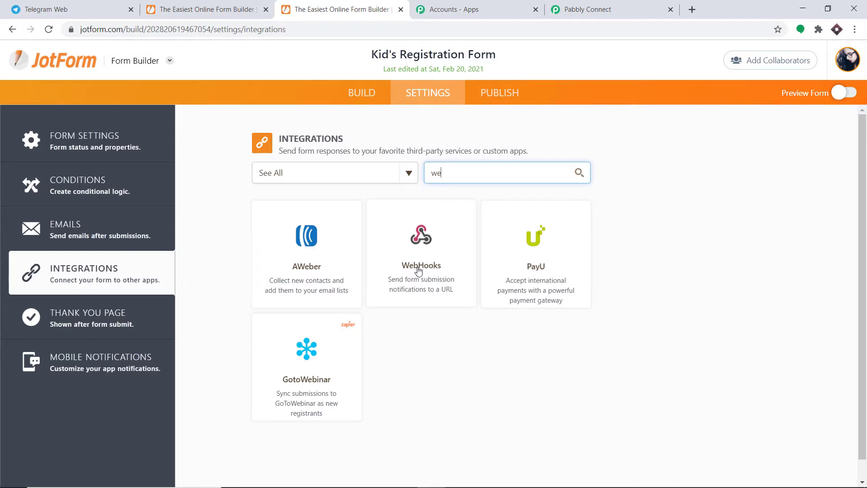
click(432, 273)
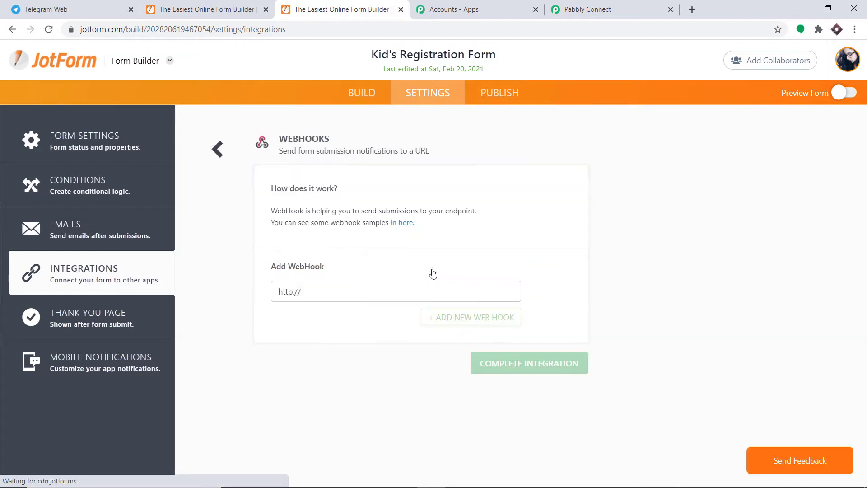
Replace the default webhook address with the webhook URL copied from Pabbly Connect, and complete the integration.
click(301, 292)
drag(301, 292, 259, 296)
key(BackSpace)
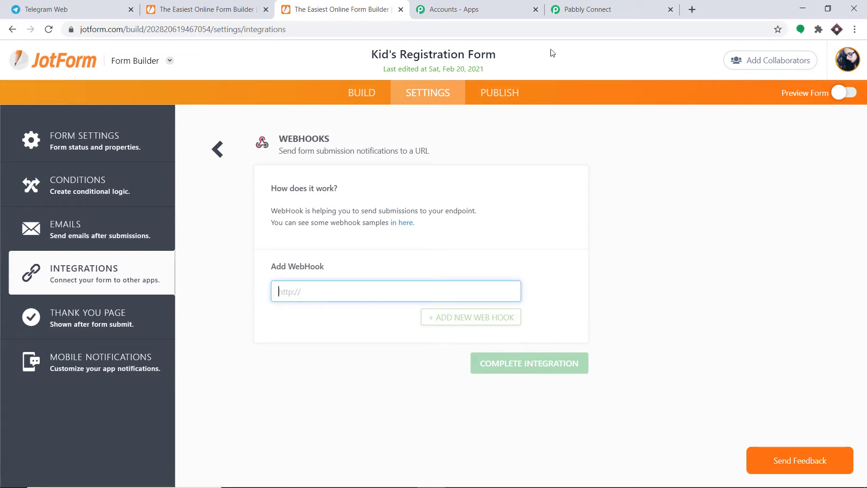
click(583, 10)
click(671, 228)
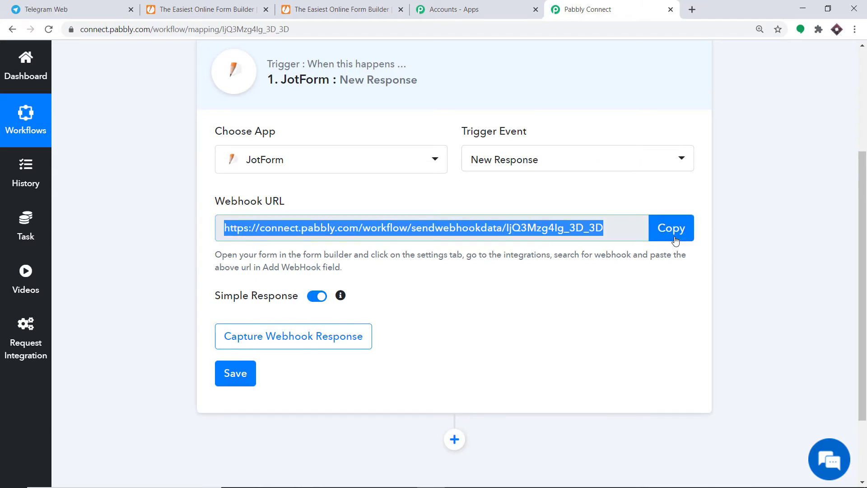
click(336, 10)
right_click(296, 289)
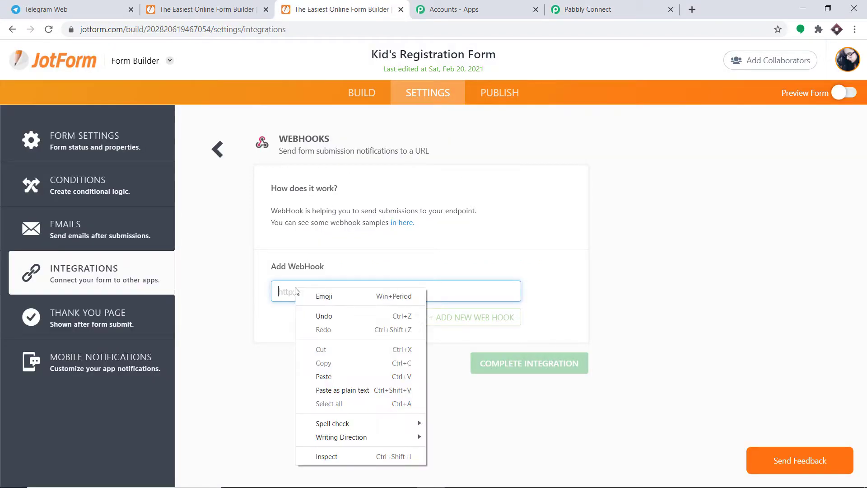
click(300, 376)
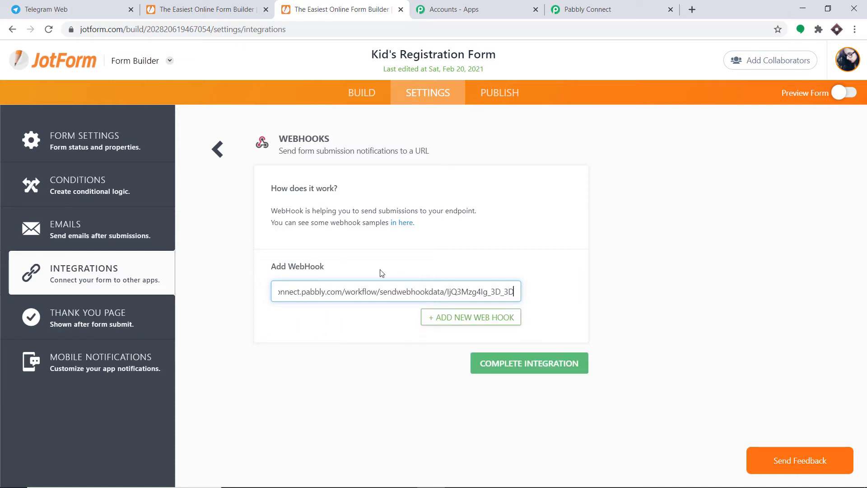
click(535, 370)
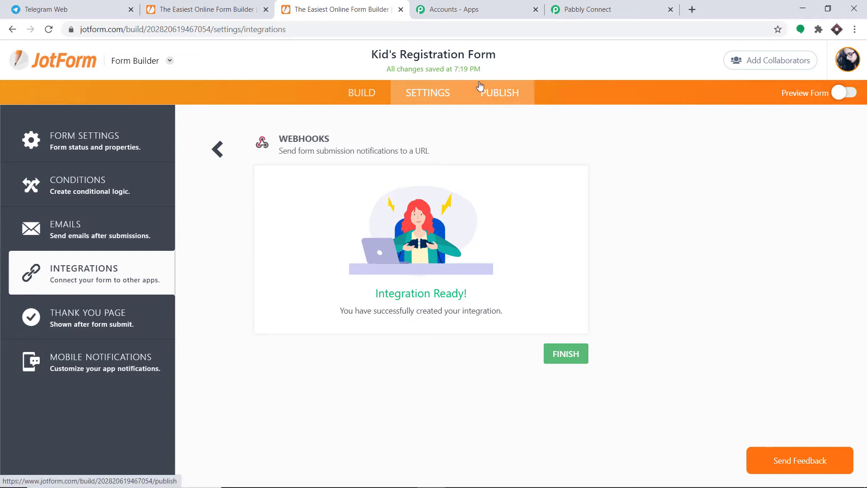
click(566, 357)
Open the form's publishing options, and start capturing the webhook response in Pabbly Connect.
click(513, 93)
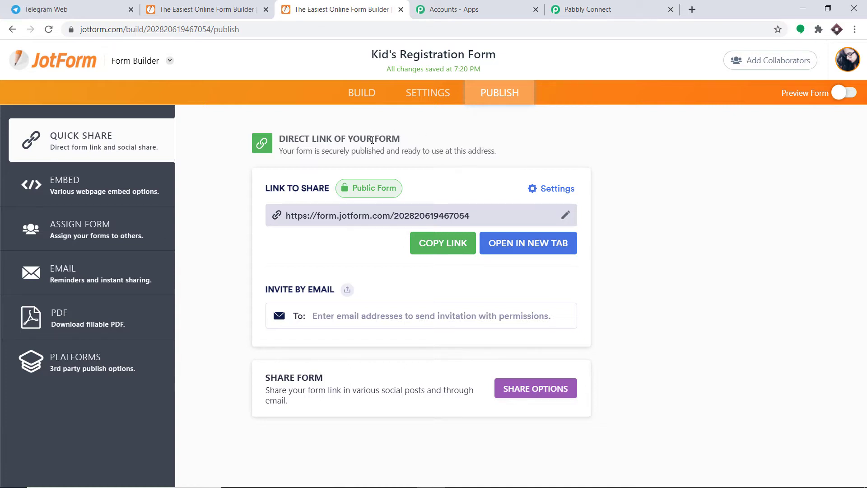
click(610, 5)
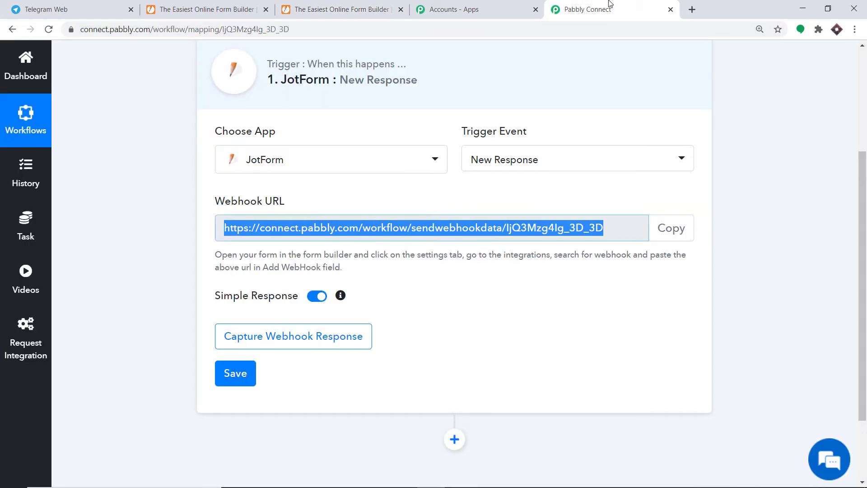
click(330, 345)
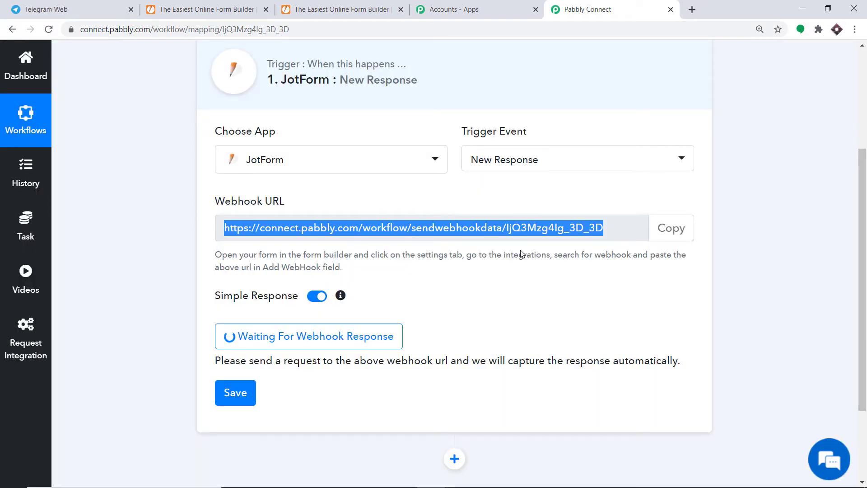
Switch to JotForm, copy the Kid's Registration Form's share link and open it in a new browser tab.
click(340, 11)
click(461, 243)
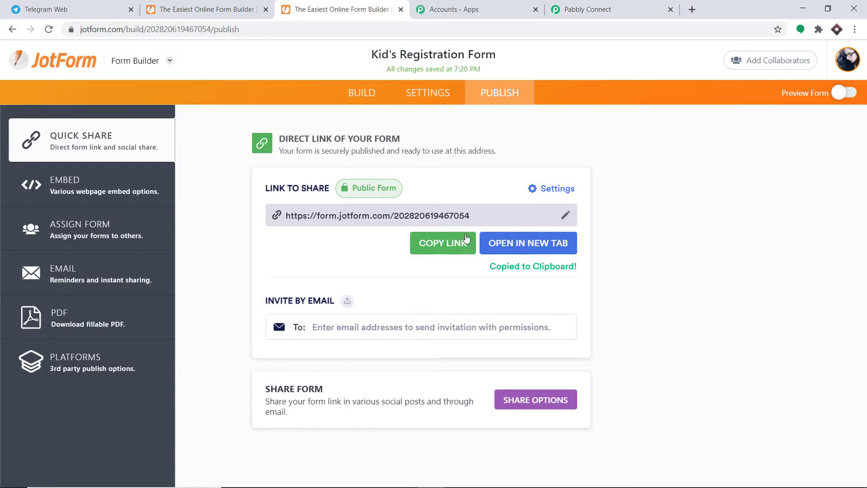
click(693, 9)
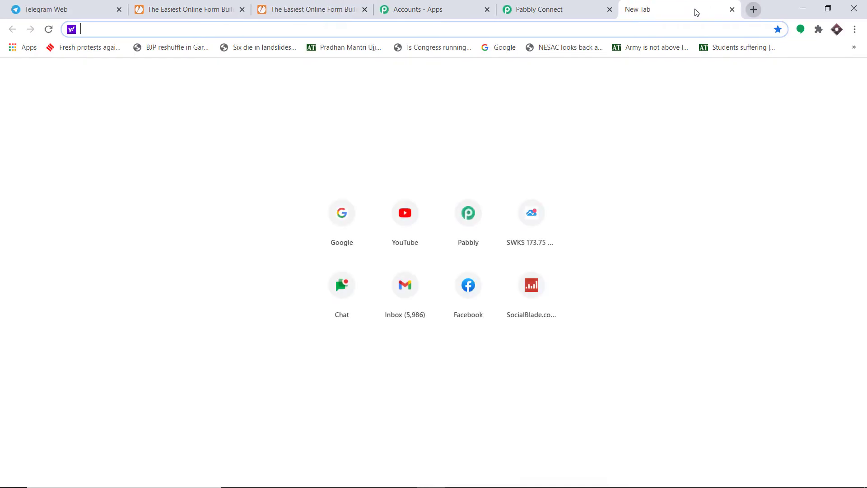
key(ctrl+v)
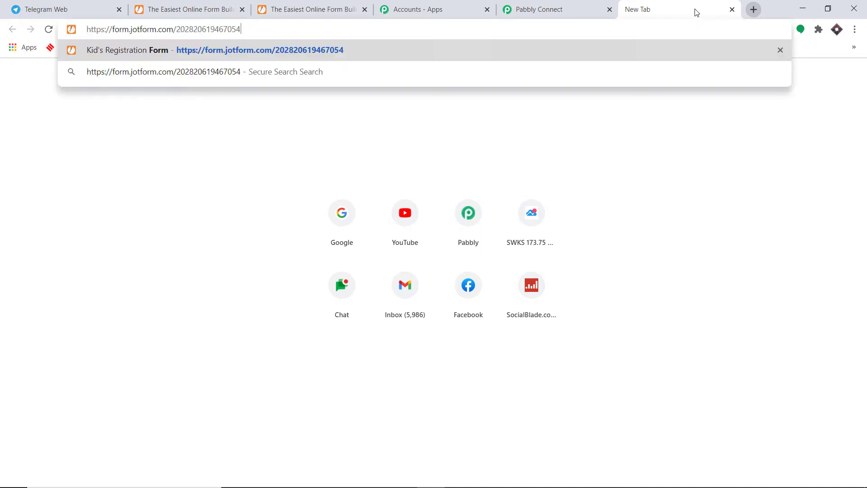
key(Return)
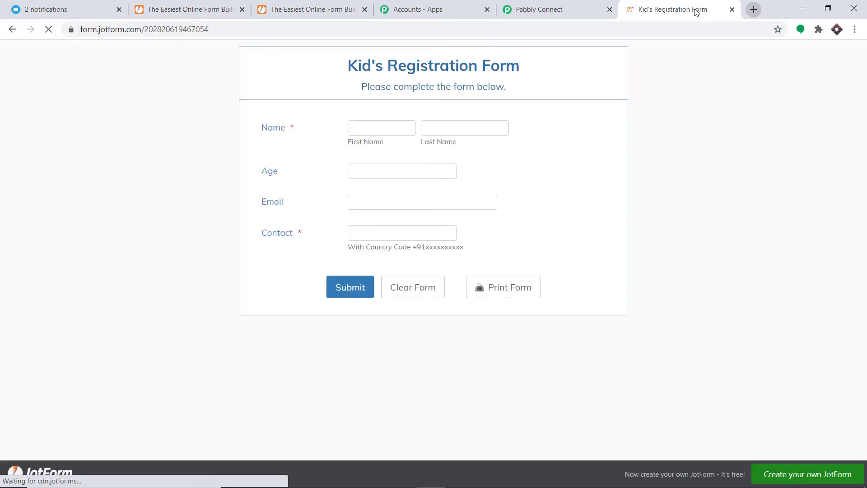
Fill in the registration form with a sample full name, age 6, an e-mail address and a contact number, and submit it.
click(363, 126)
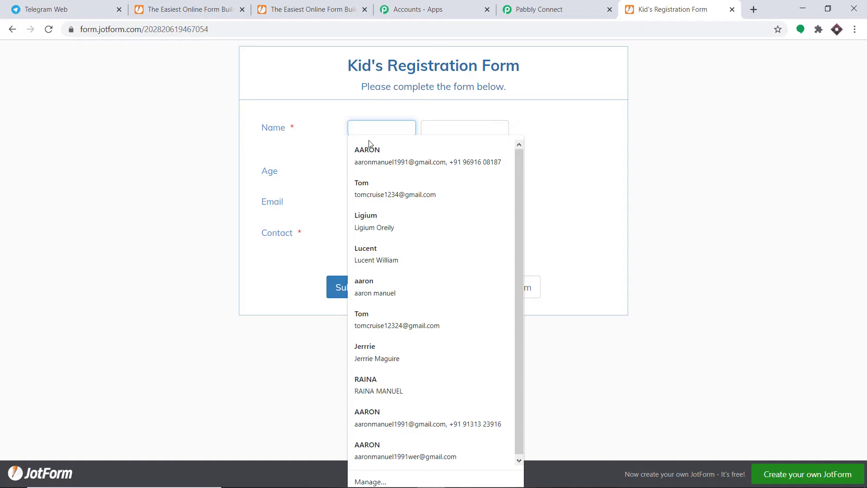
click(367, 148)
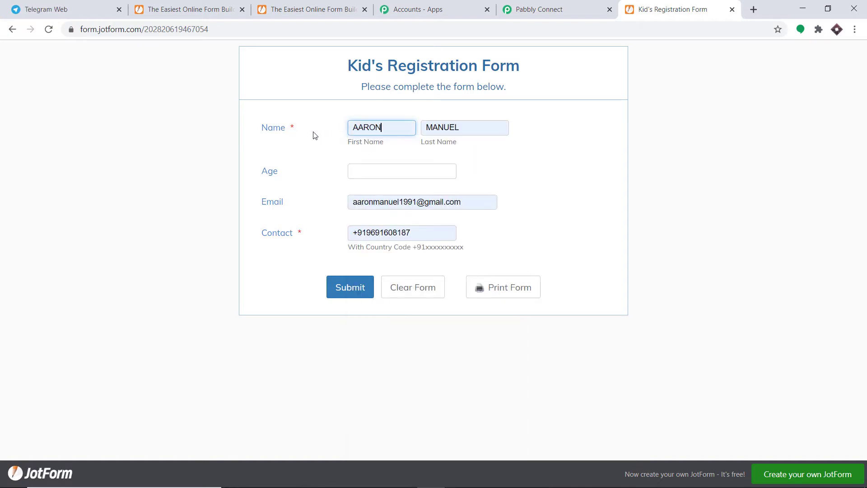
click(368, 172)
text(6)
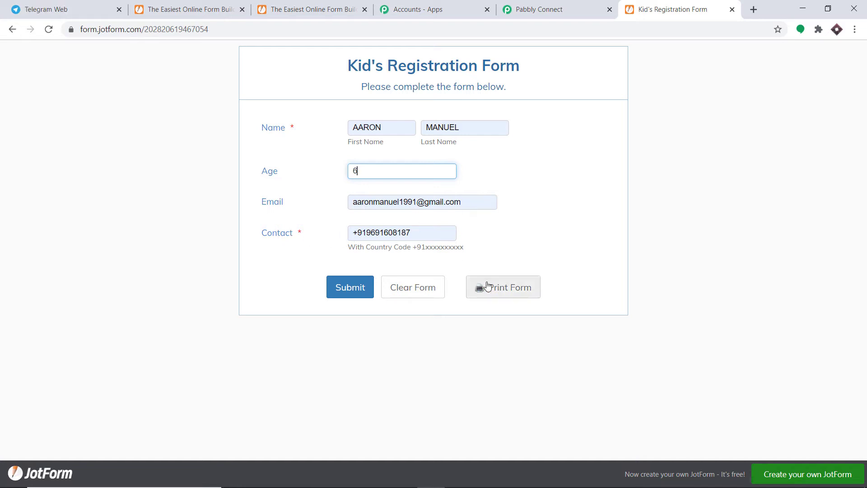
click(359, 287)
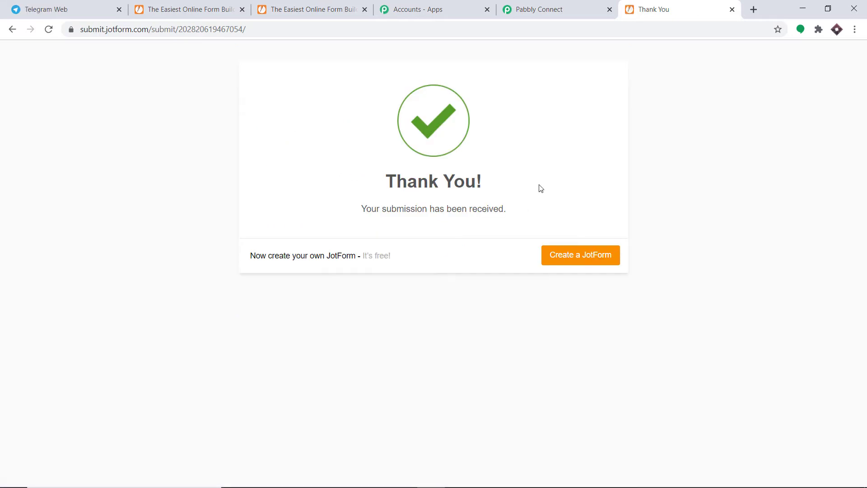
Switch to Pabbly Connect and examine the submitted form values in the captured webhook response.
click(567, 8)
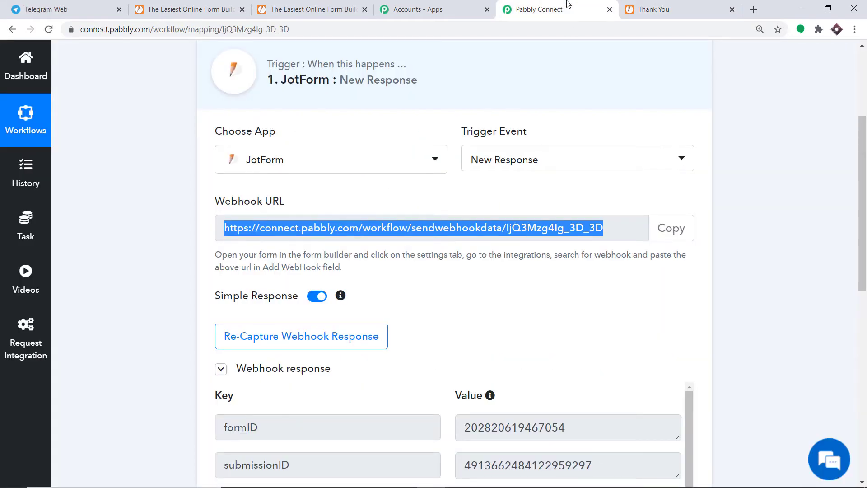
scroll(468, 202, down, 7)
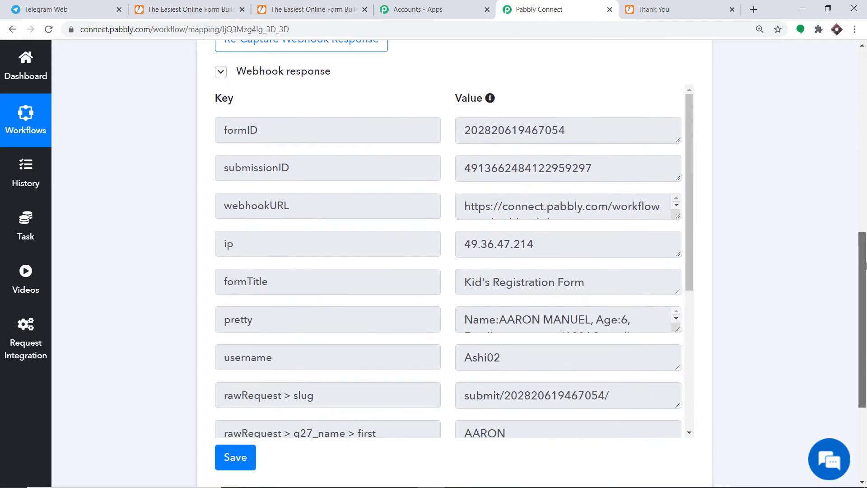
scroll(577, 243, down, 1)
scroll(538, 241, down, 4)
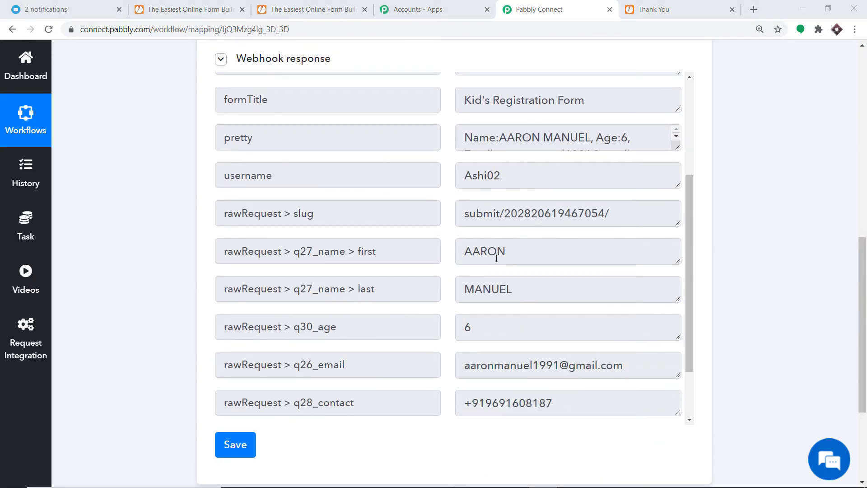
scroll(486, 297, down, 2)
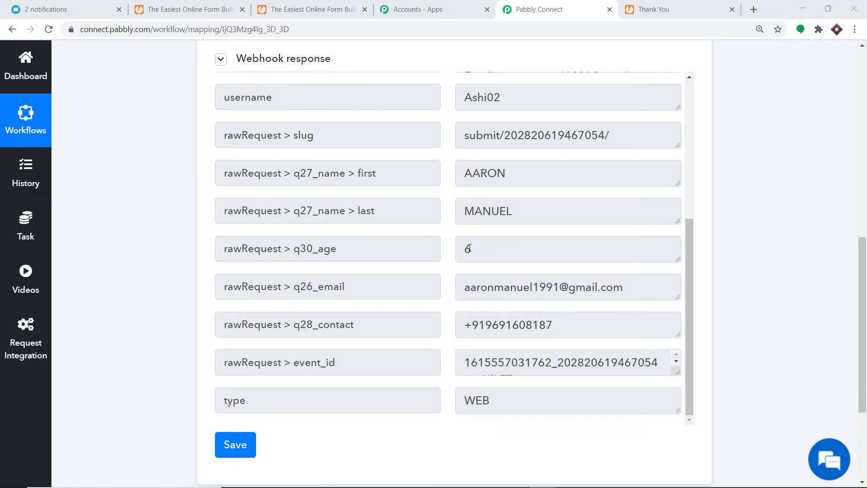
scroll(416, 294, down, 1)
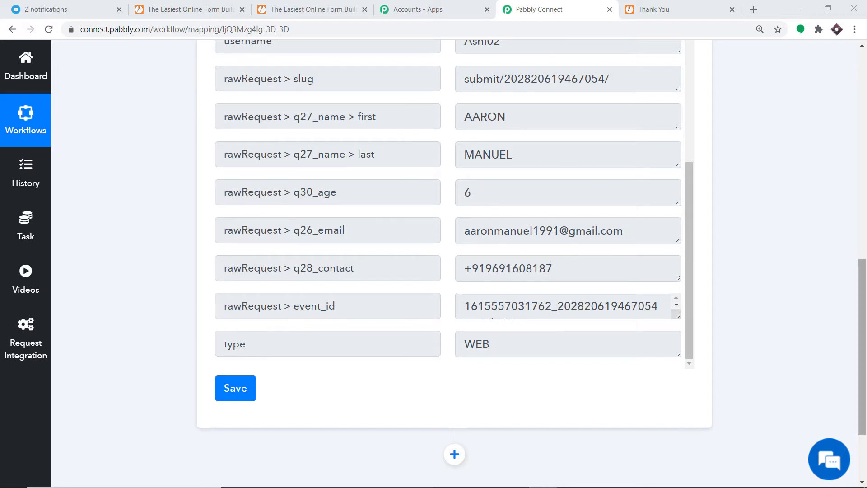
Add an action step after the JotForm trigger and choose Telegram Bot as its app.
scroll(566, 259, down, 3)
click(454, 343)
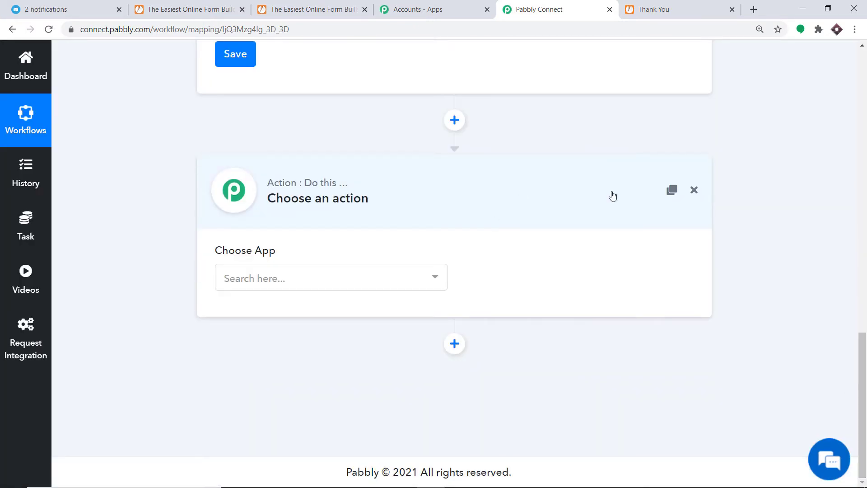
click(319, 285)
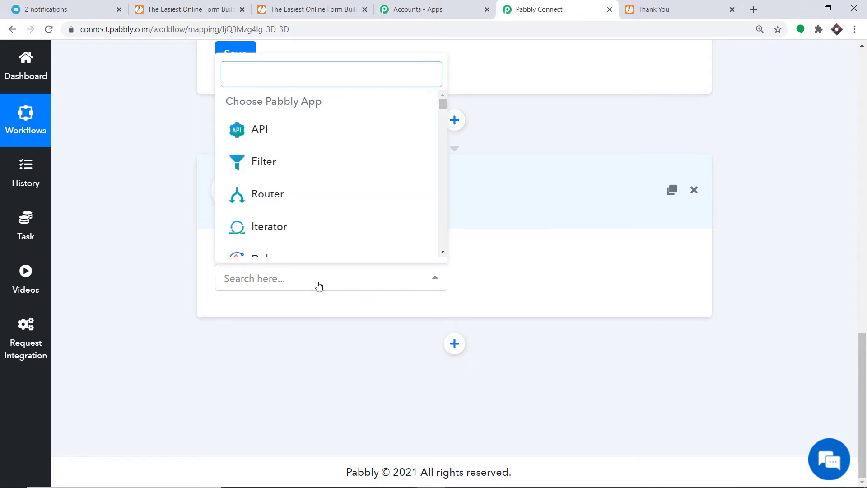
text(tele)
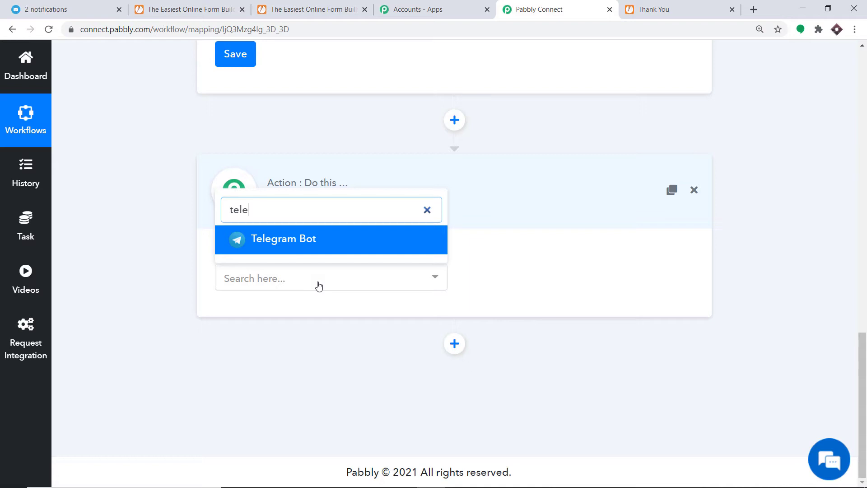
click(316, 250)
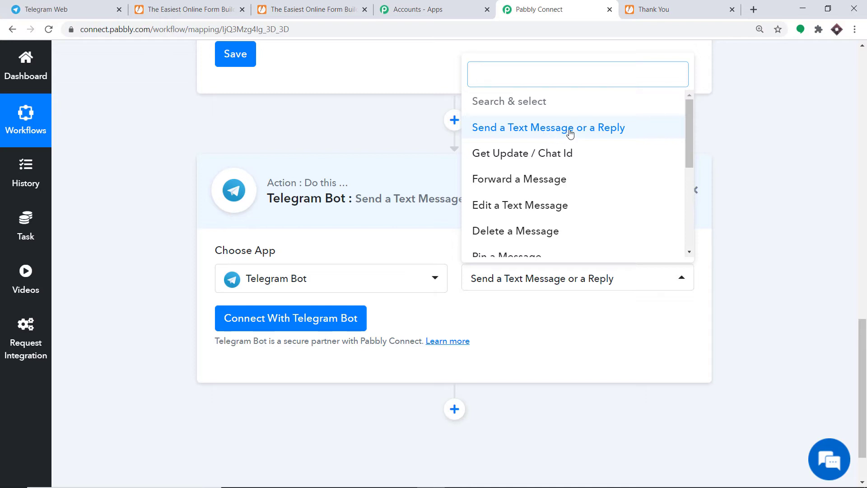
Keep Send a Text Message or a Reply as the action event and open new credentials for connecting Telegram Bot.
scroll(507, 188, down, 2)
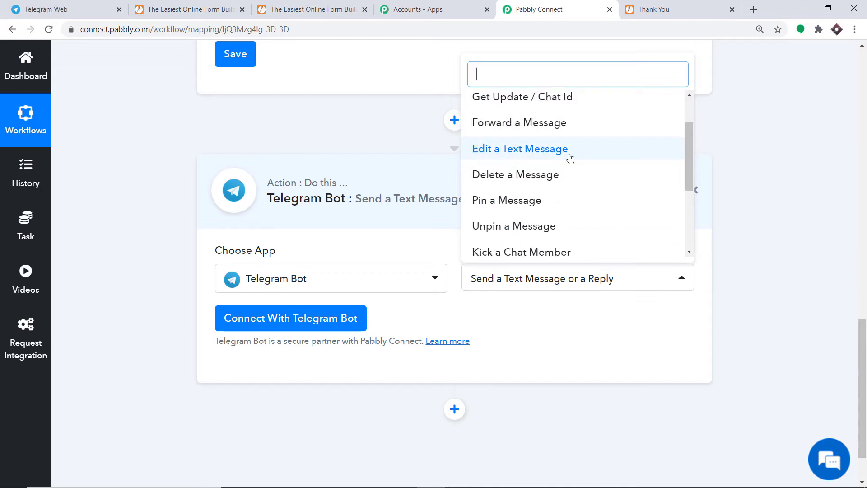
scroll(561, 174, down, 3)
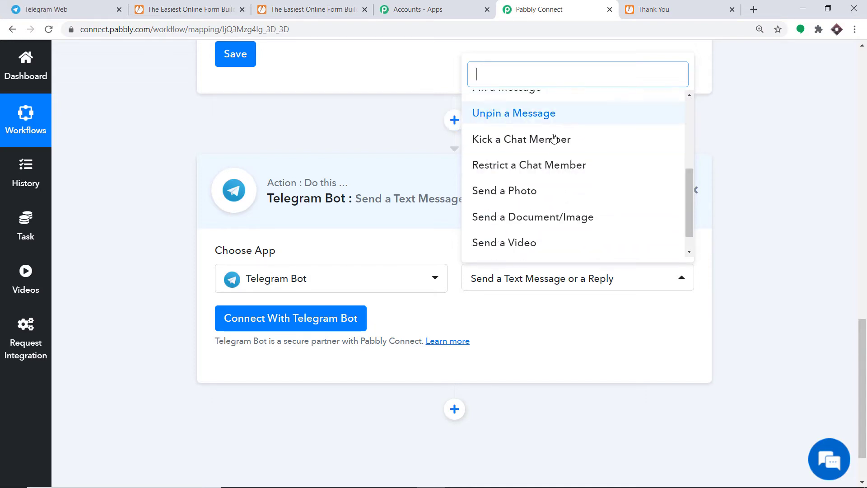
scroll(535, 120, up, 3)
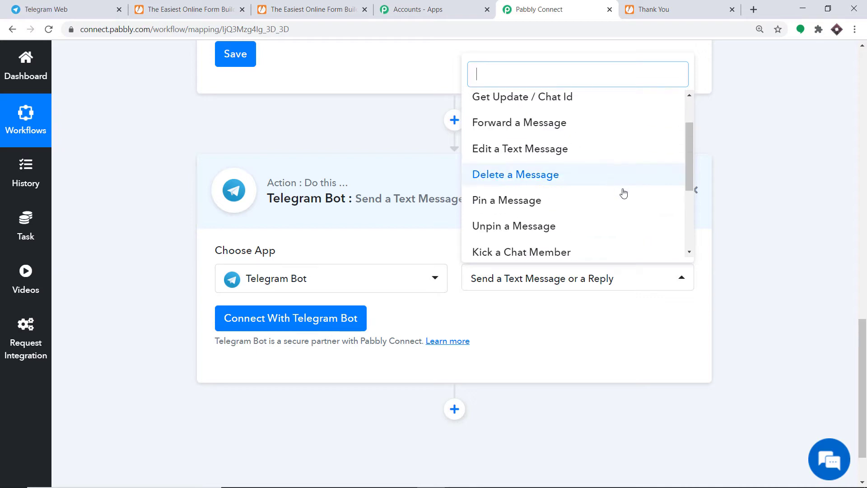
scroll(623, 212, down, 1)
scroll(623, 212, down, 3)
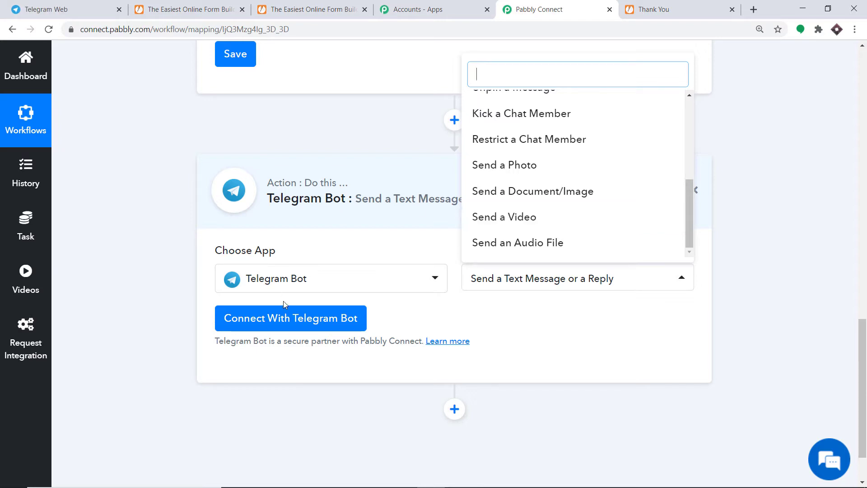
click(295, 319)
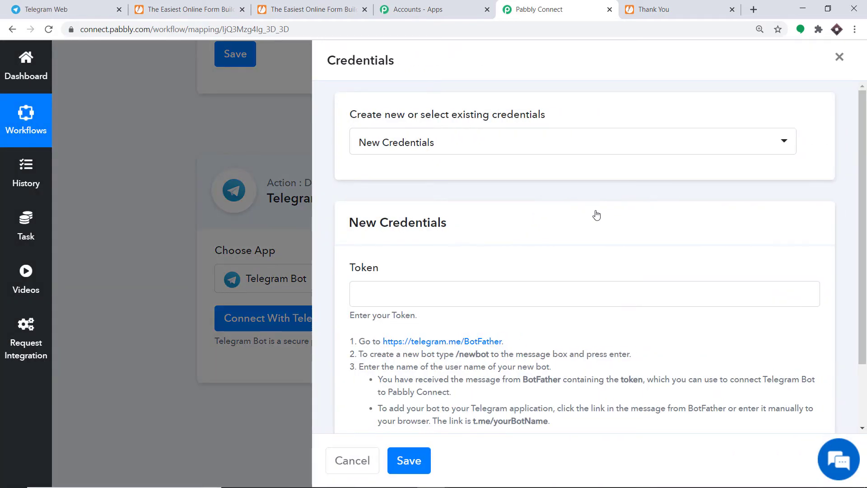
scroll(595, 215, down, 2)
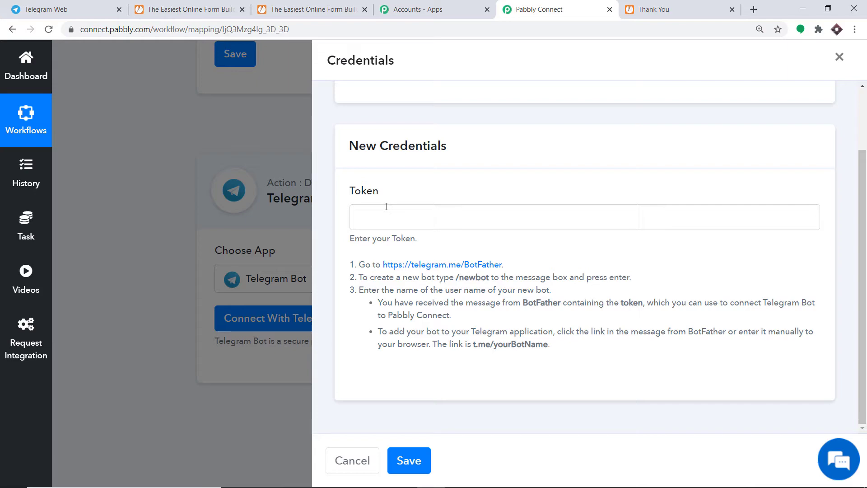
Switch to Telegram Web, search the chats for BotFather and open its conversation.
key(ctrl+1)
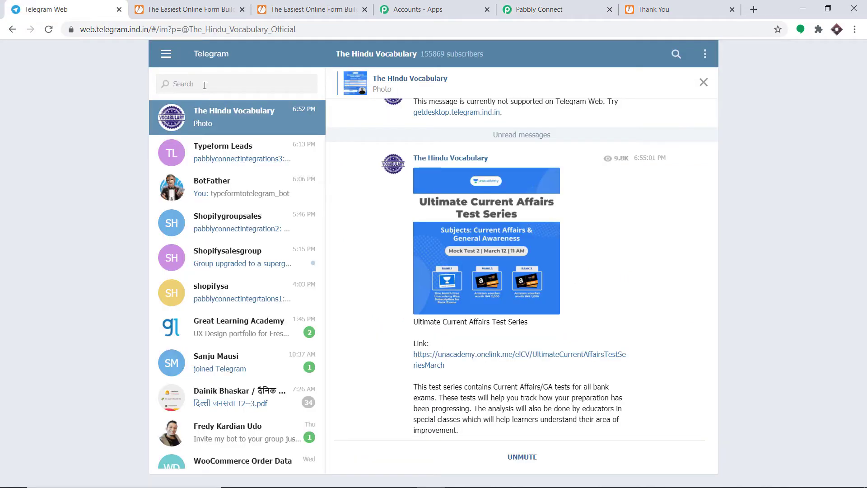
click(204, 85)
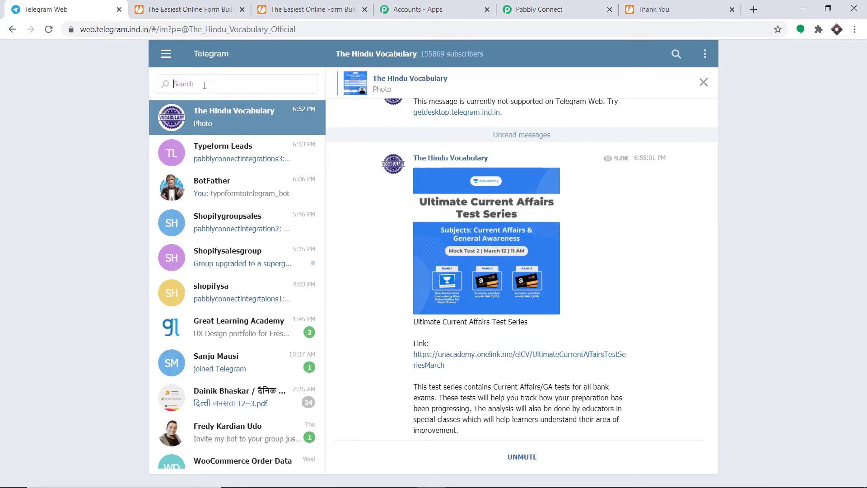
text(bp)
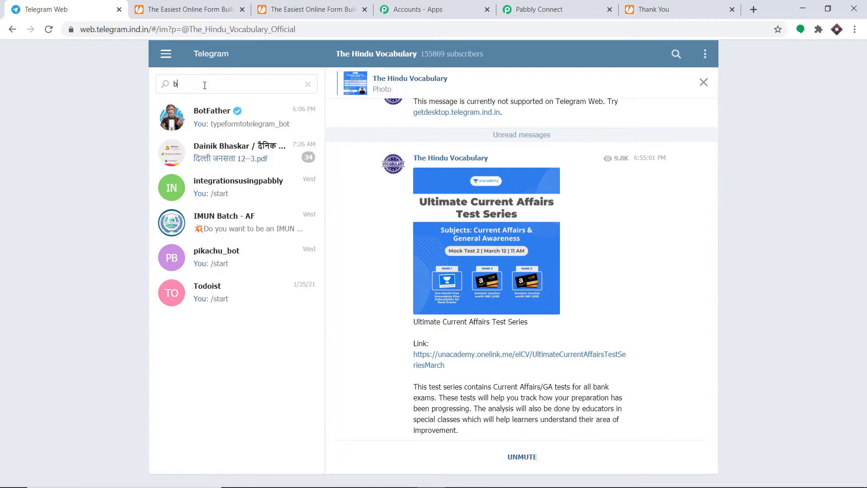
key(BackSpace)
key(BackSpace)
text(botf)
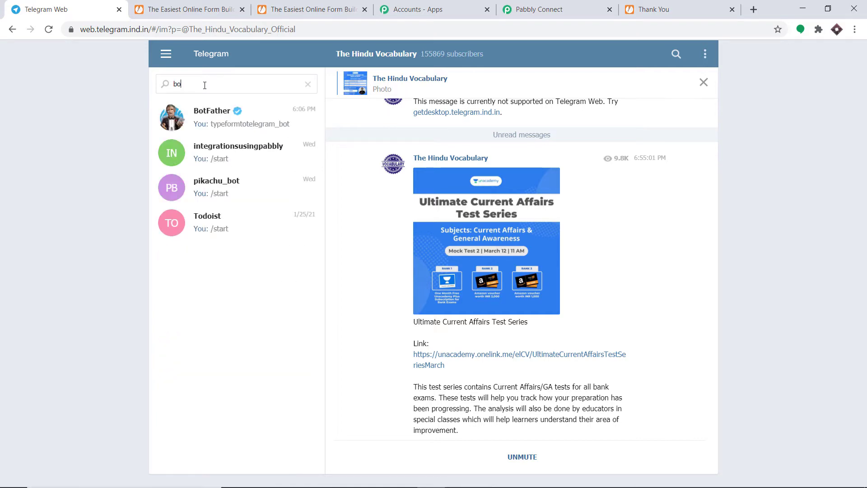
click(228, 119)
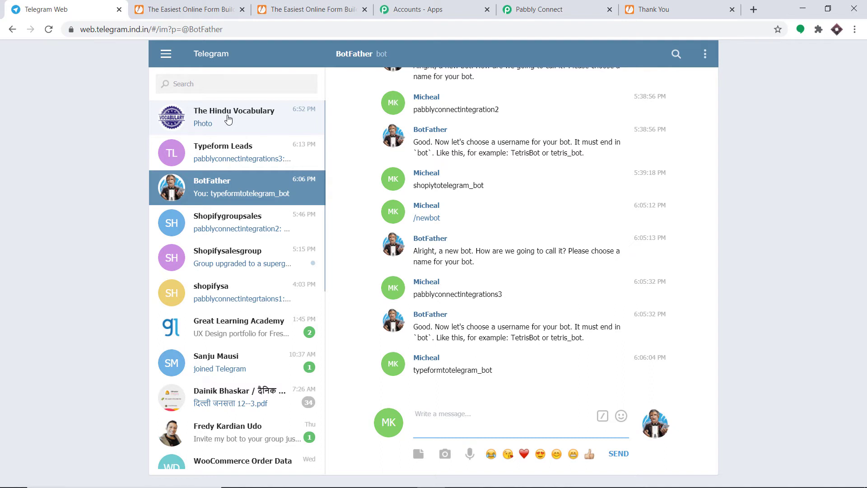
Send BotFather the /newbot command and name the new bot pabblyconnectintegration4.
text(/new)
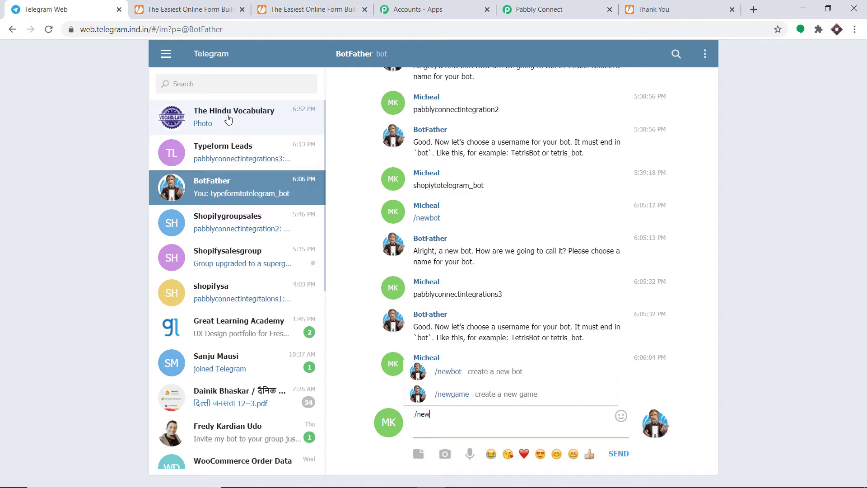
text(bot)
key(Return)
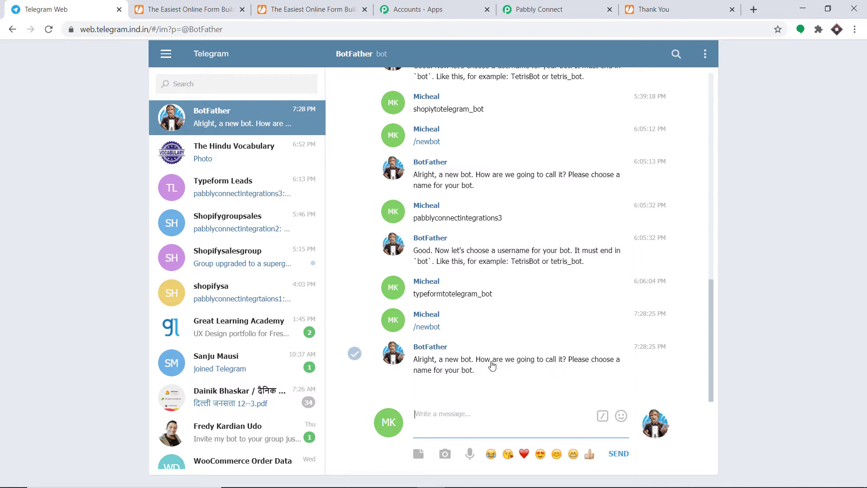
text(pabblyconnectintegration4)
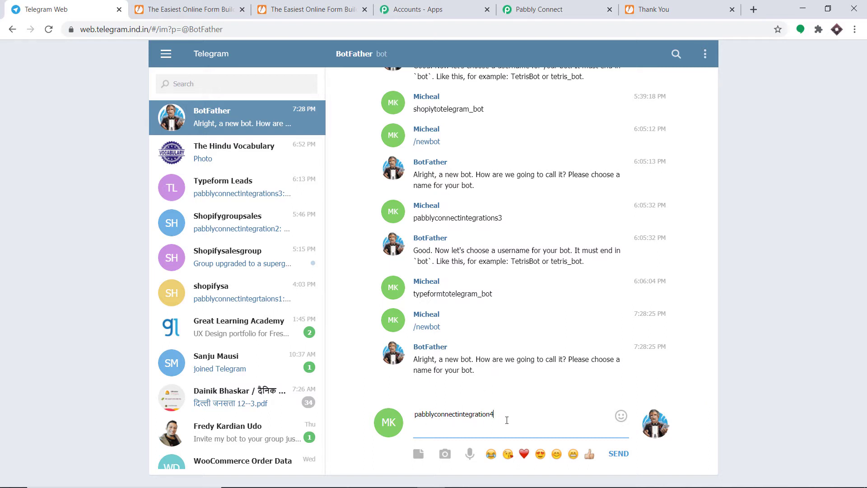
key(Return)
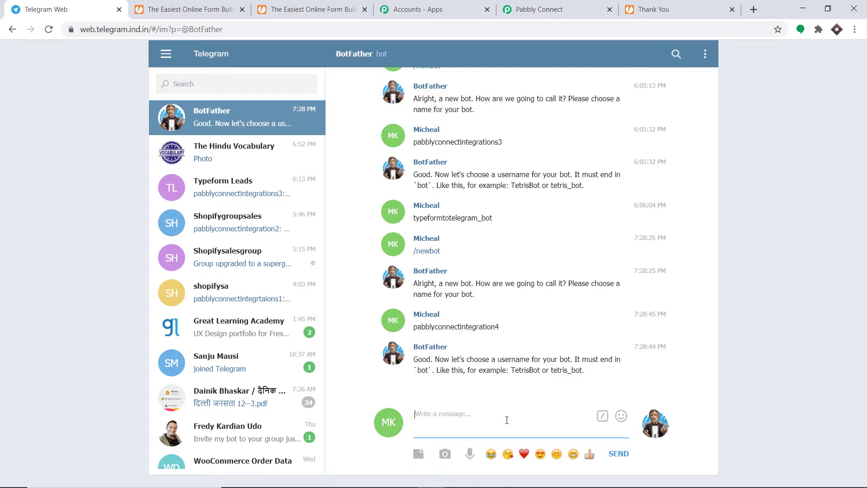
Send Jotformtotelegram_bot to BotFather as the new bot's username.
text(p)
text(otform)
text(totelegram)
text(_bot)
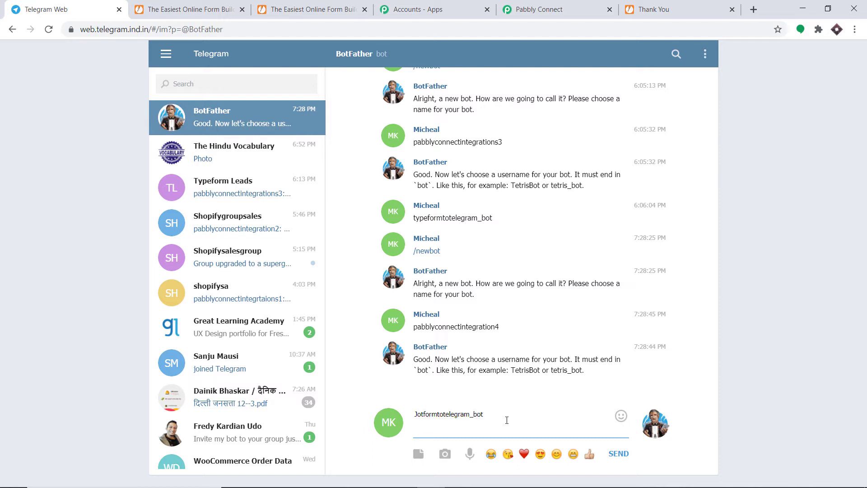
key(Return)
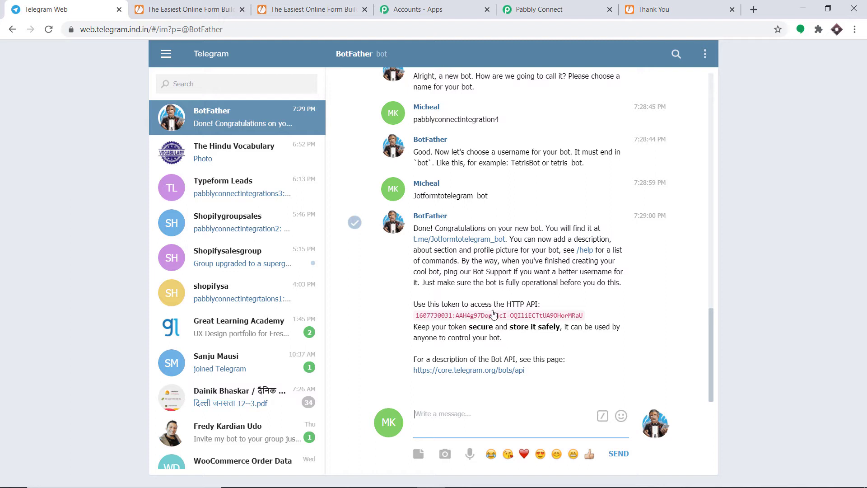
Copy the new bot's API token from BotFather's message into the Token field of Pabbly Connect's Telegram Bot credentials and save the connection.
drag(585, 316, 413, 318)
right_click(429, 315)
click(447, 321)
click(538, 9)
click(445, 214)
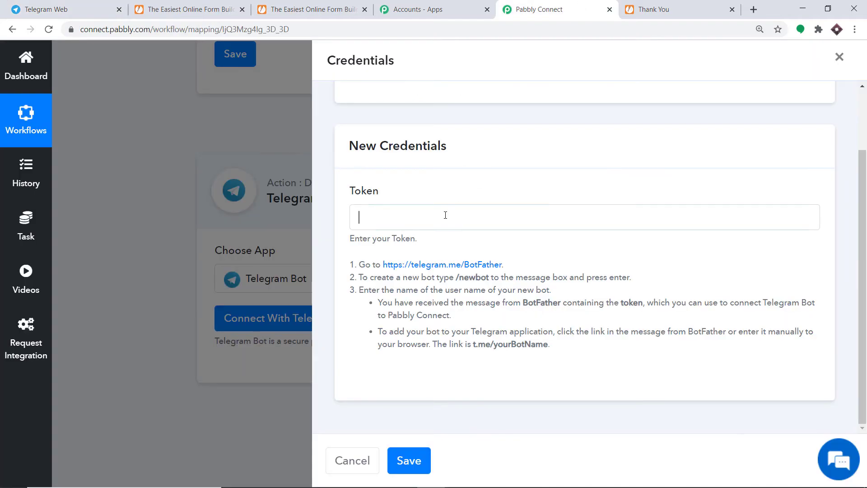
right_click(444, 215)
click(480, 304)
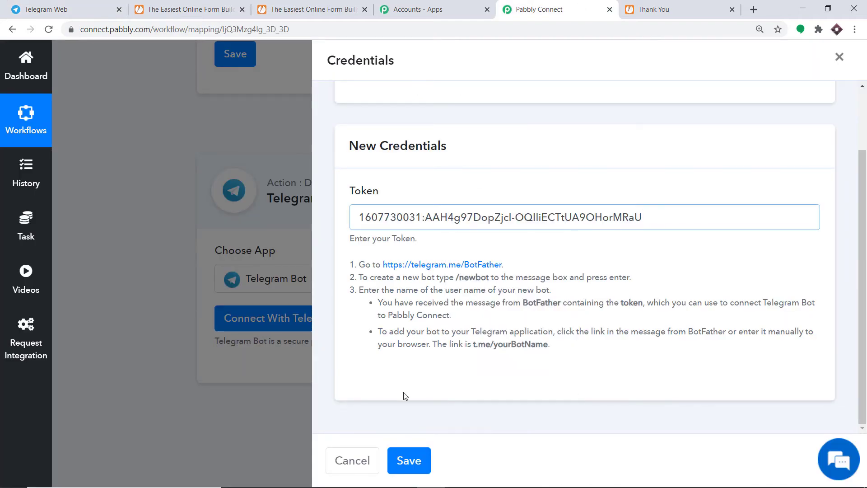
click(418, 463)
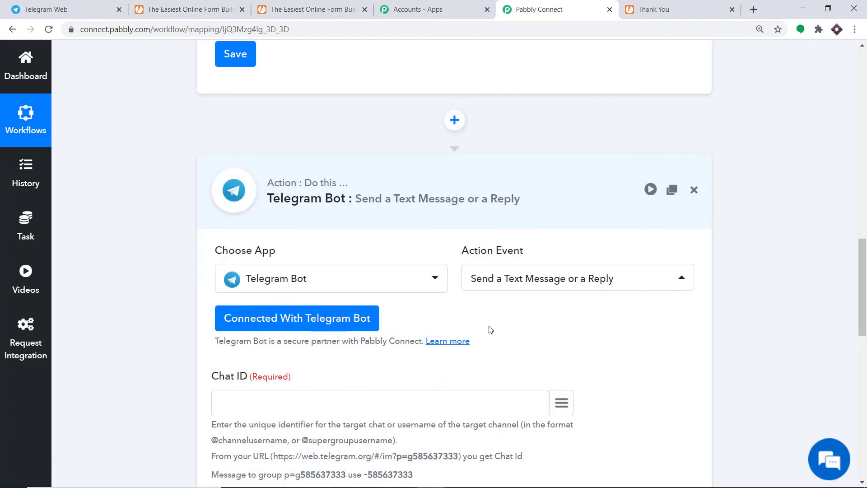
scroll(491, 330, down, 12)
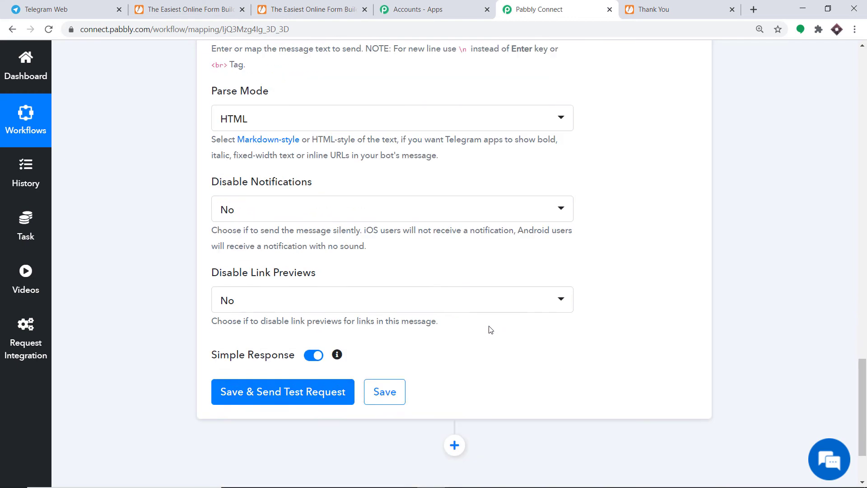
scroll(490, 330, up, 10)
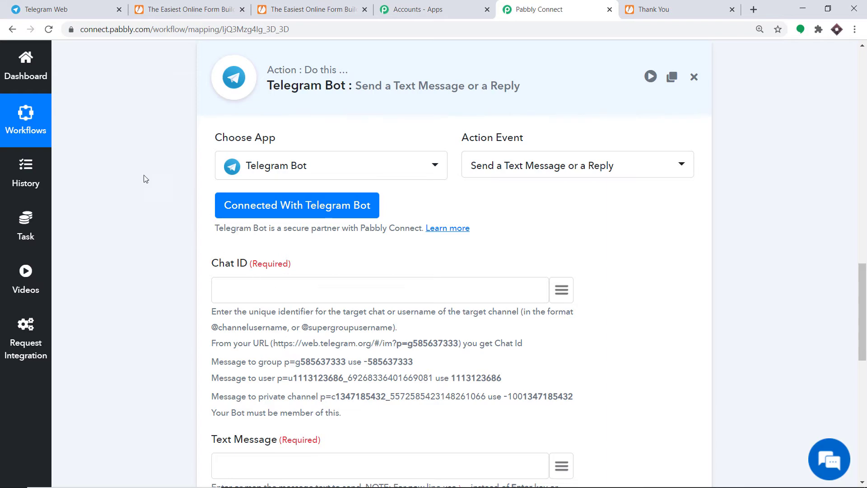
In Telegram Web, start a new group and select the pabblyconnectintegration4 bot as its member.
click(95, 10)
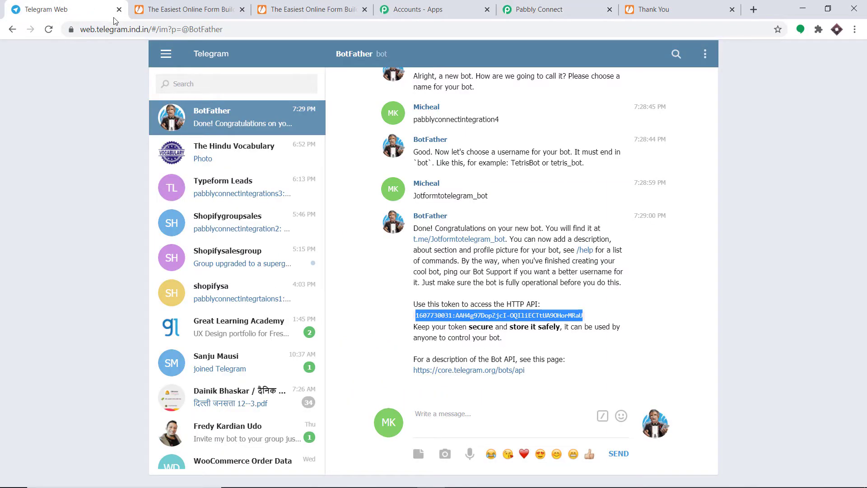
click(166, 55)
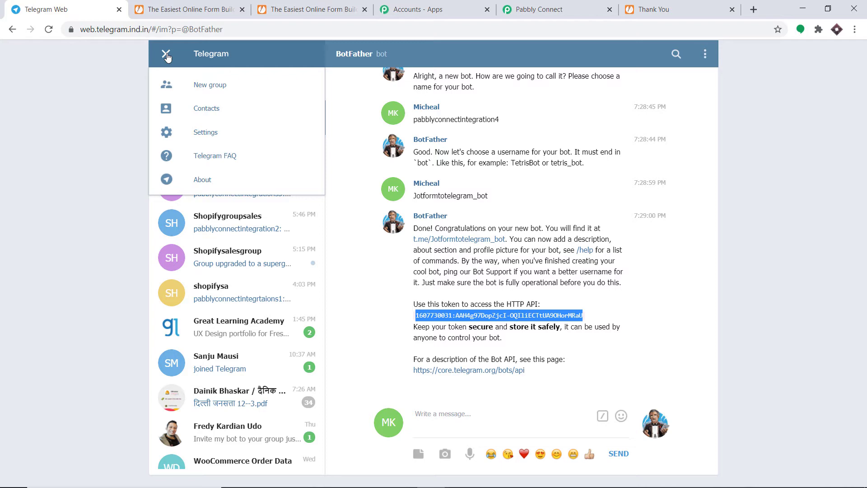
click(200, 88)
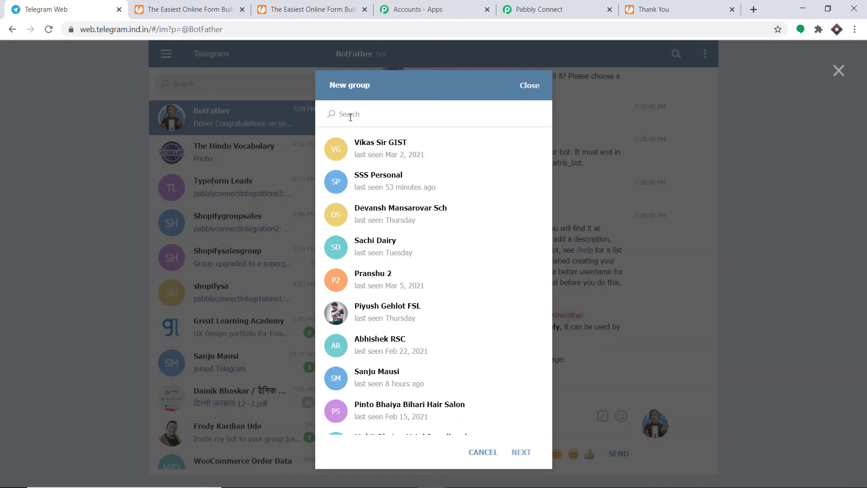
text(pabbl)
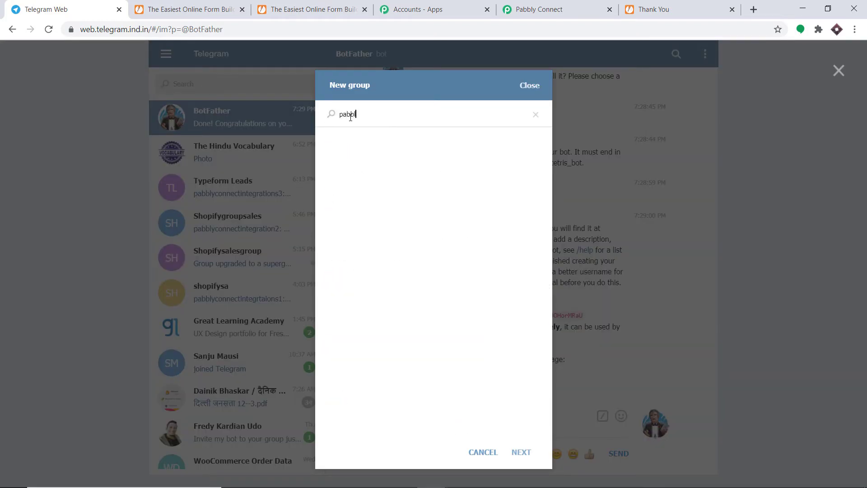
text(yconnectintegrat)
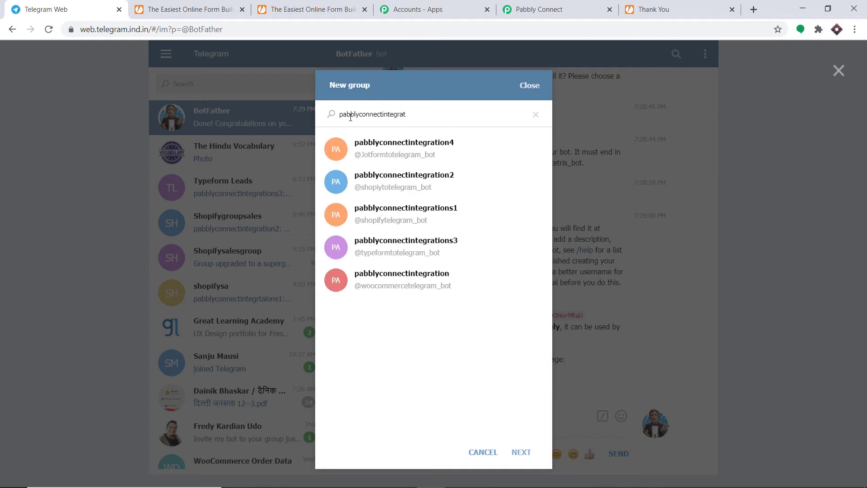
text(ion)
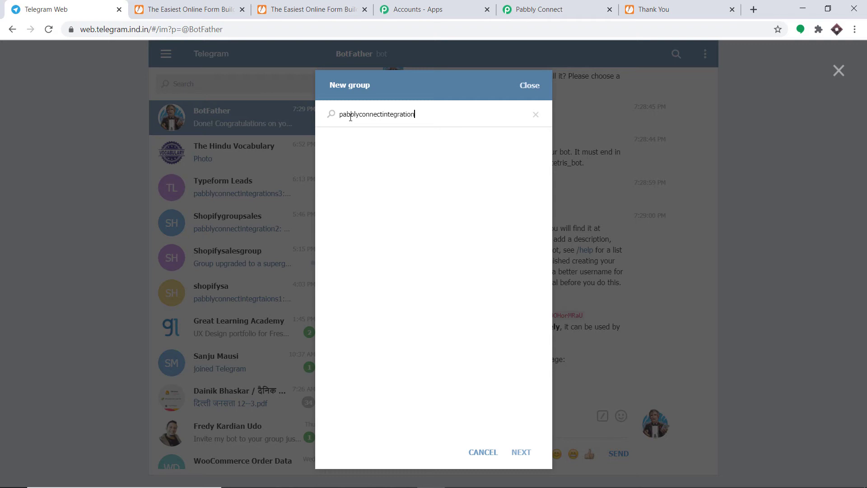
click(397, 144)
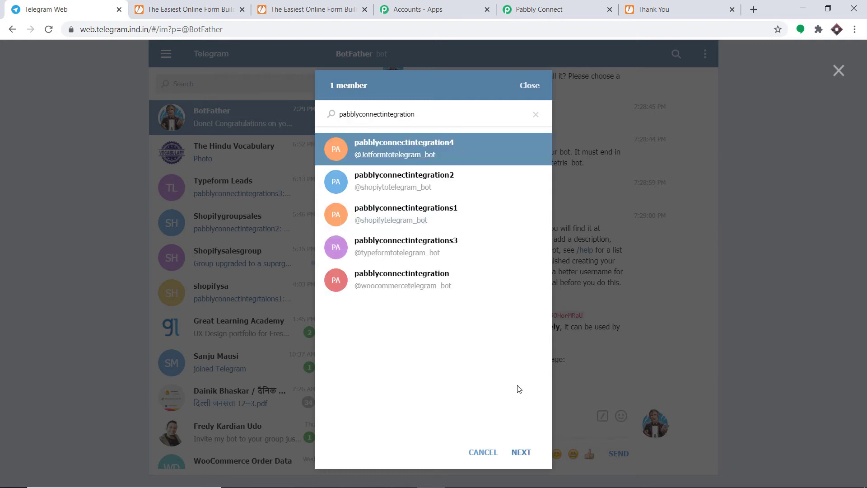
Continue to the group naming stage, name the group Jotform Leads and create it.
click(520, 452)
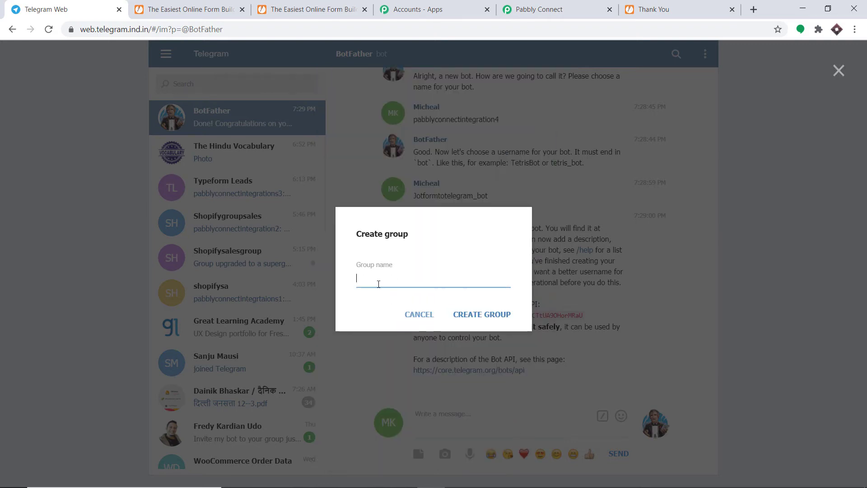
text(Jotform Leads)
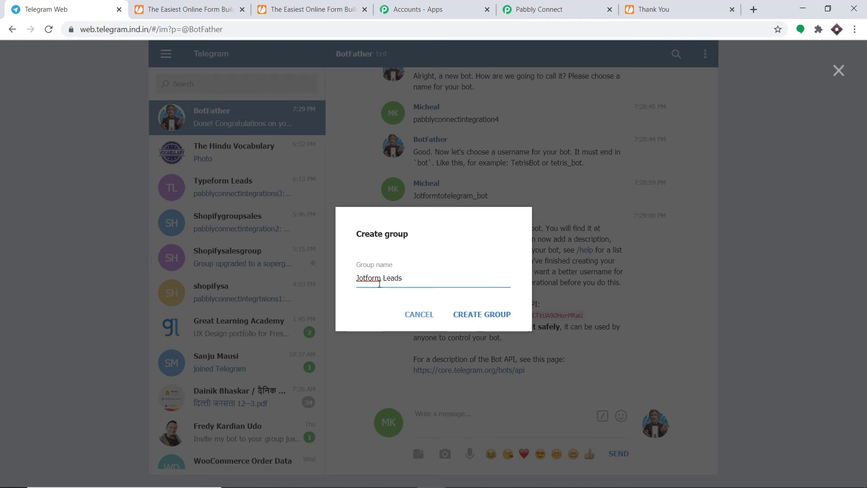
click(474, 314)
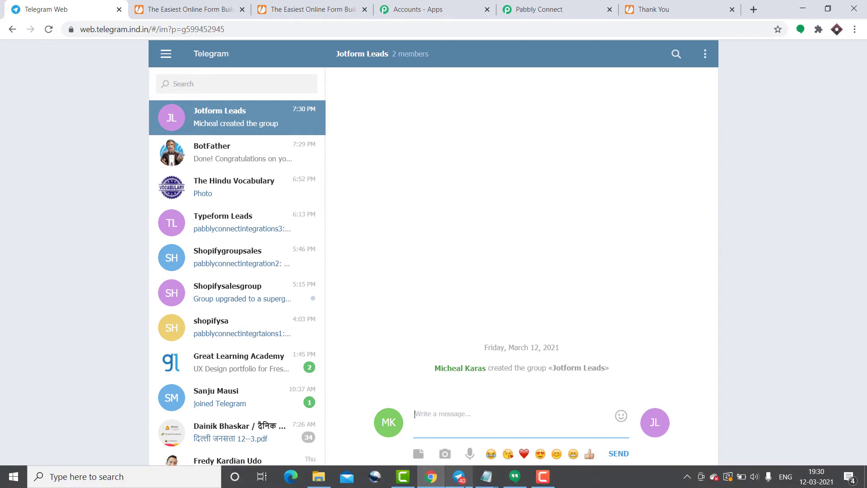
In the Telegram desktop app, promote pabblyconnectintegration4 to admin of the Jotform Leads group with the custom title admin, and return to Telegram Web.
click(459, 478)
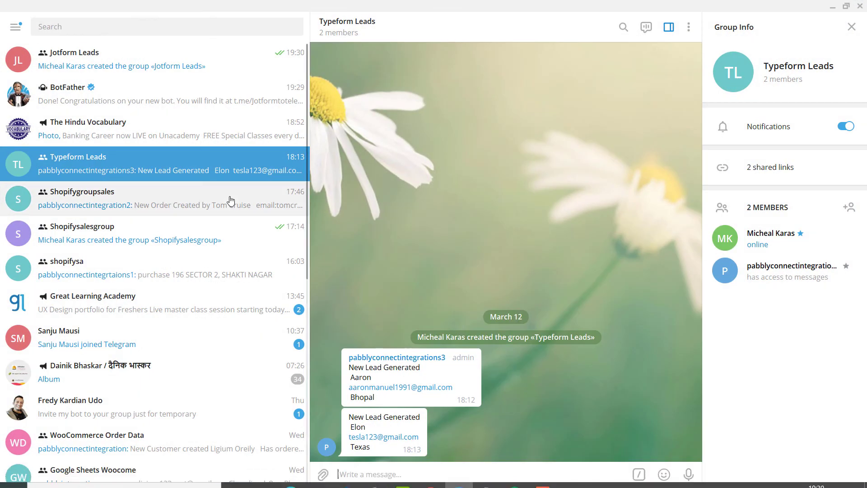
click(153, 73)
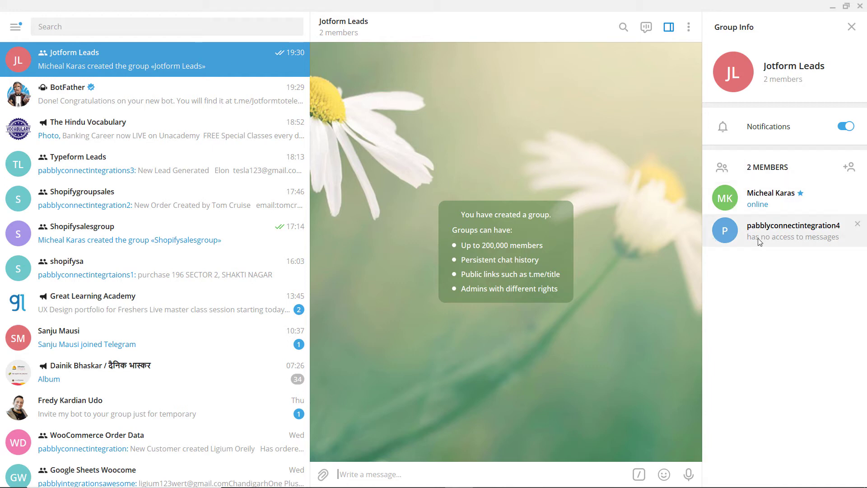
right_click(796, 234)
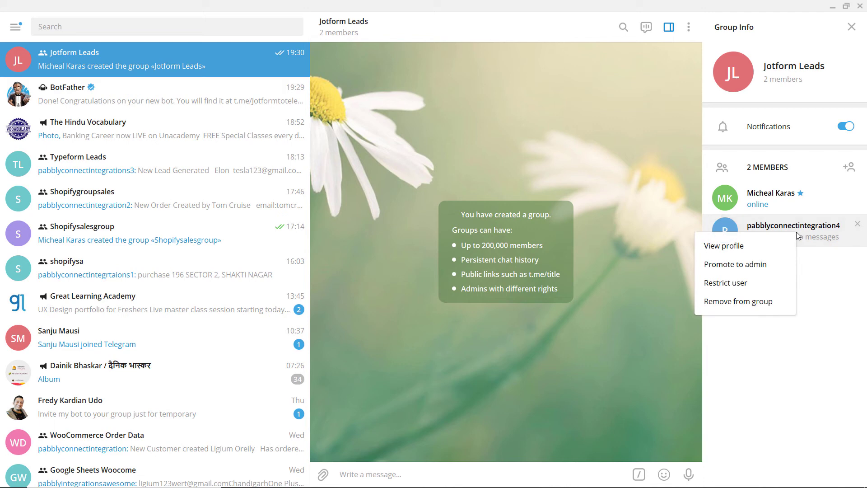
click(735, 265)
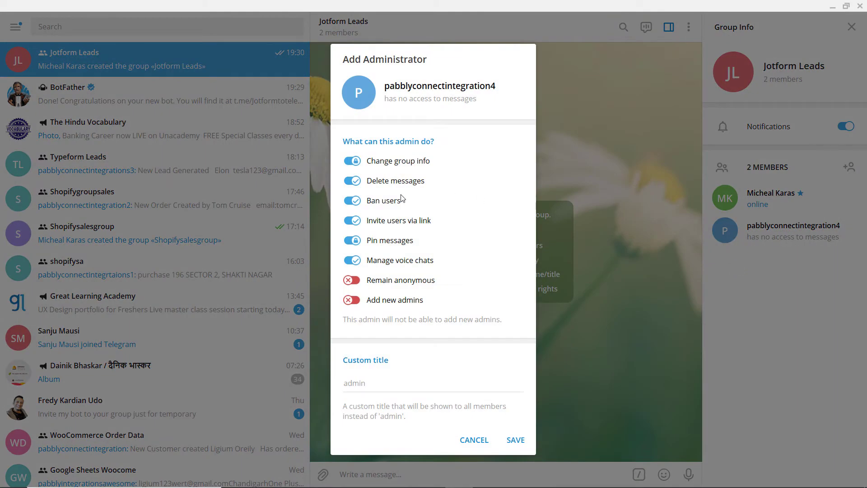
click(367, 383)
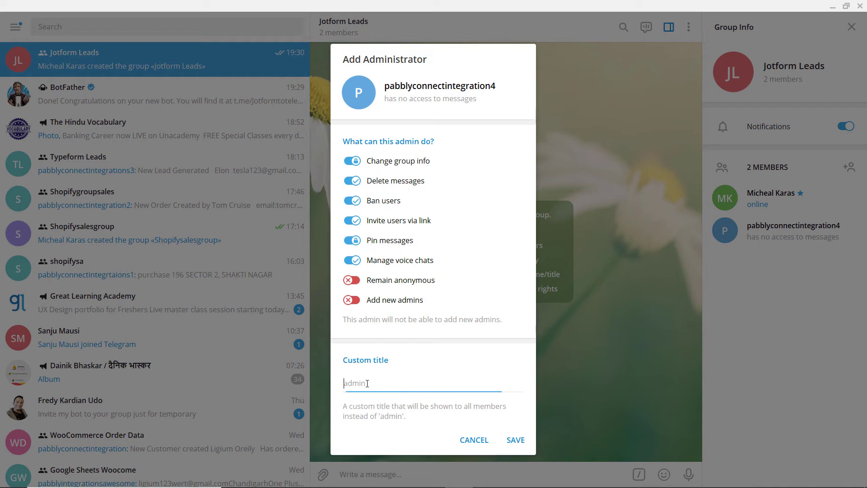
text(admin)
click(515, 439)
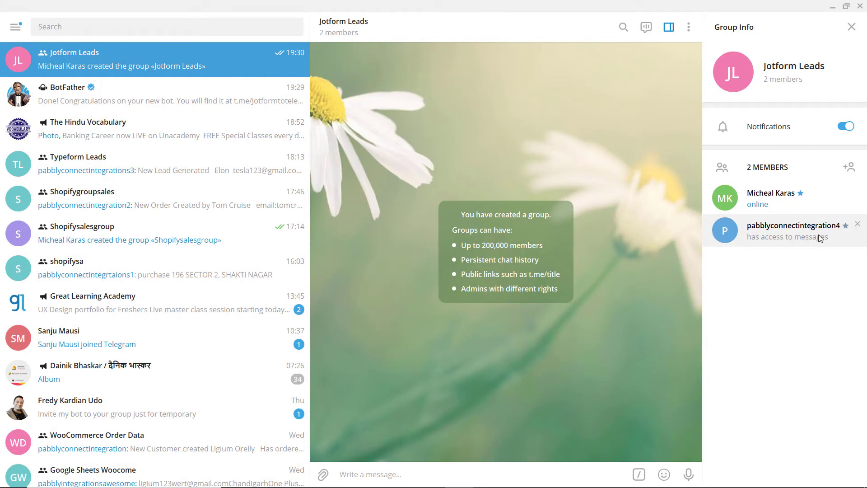
right_click(787, 240)
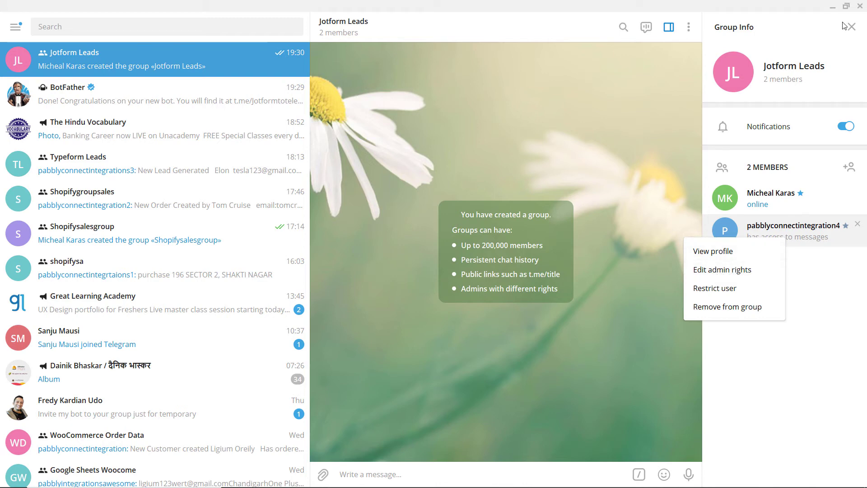
click(835, 9)
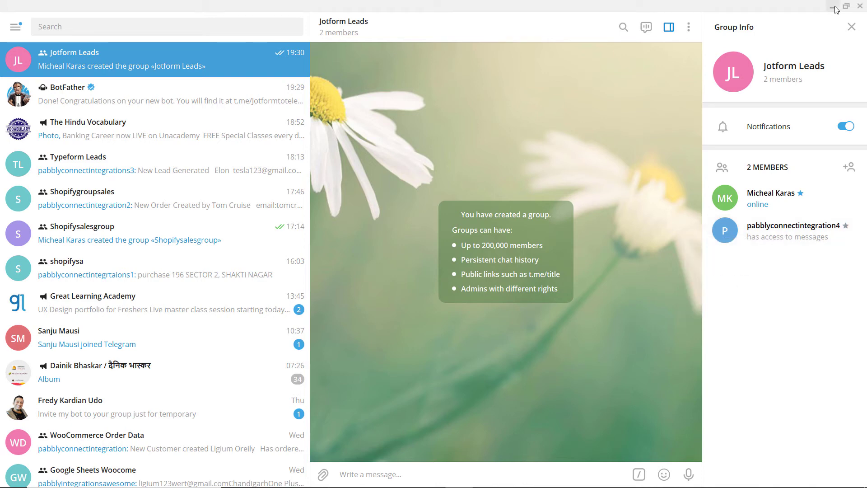
click(833, 8)
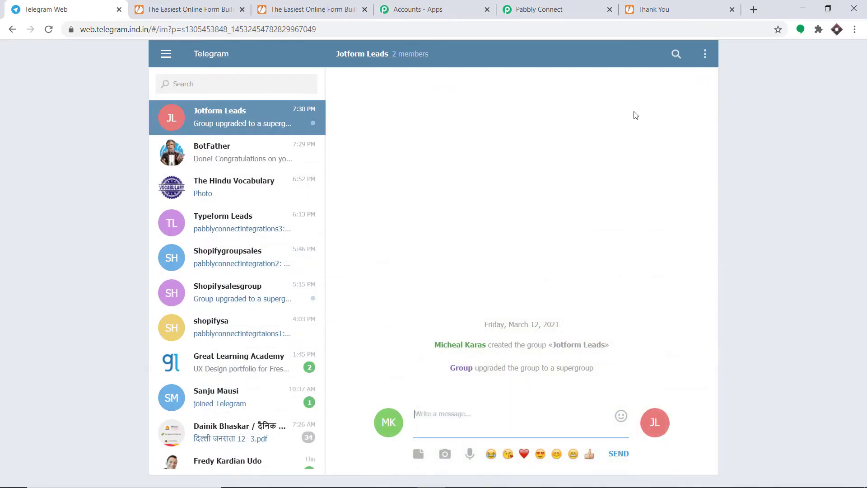
Add one more member from the contacts to the Jotform Leads group and reload Telegram Web.
click(420, 61)
click(402, 256)
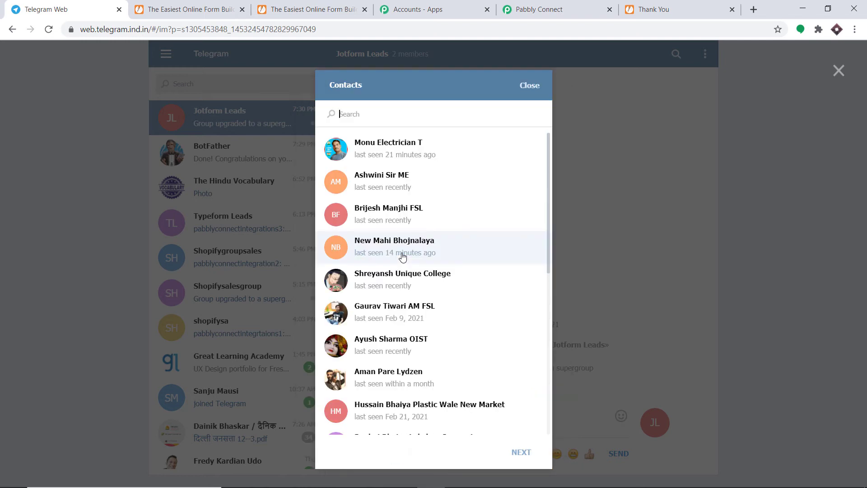
text(suju)
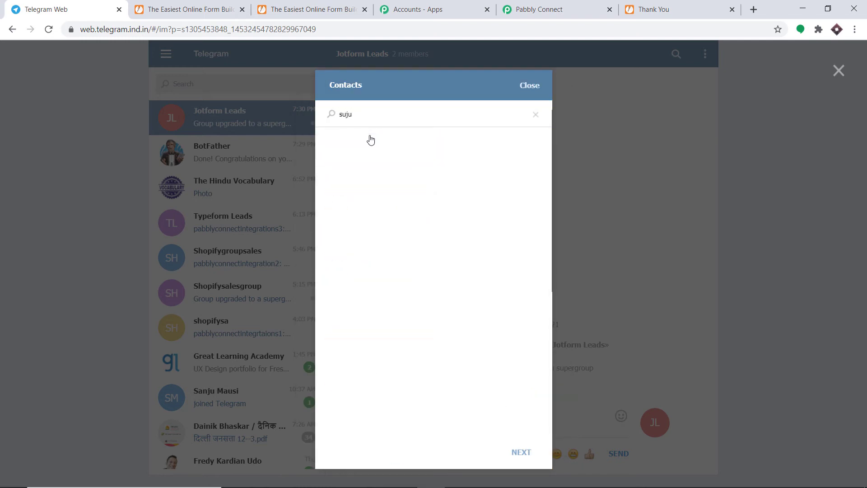
key(BackSpace)
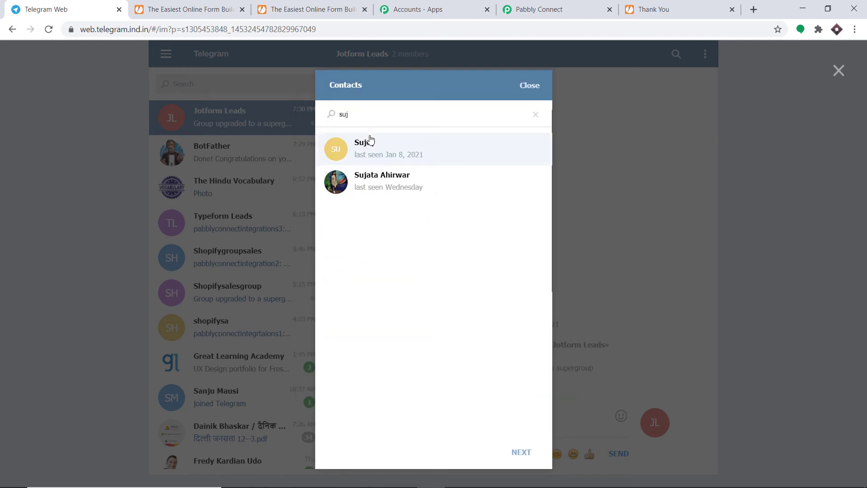
click(396, 181)
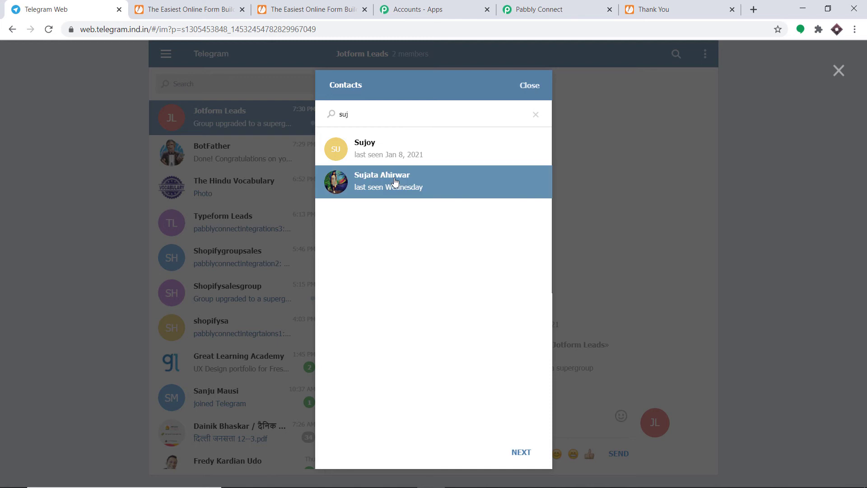
click(519, 454)
key(Escape)
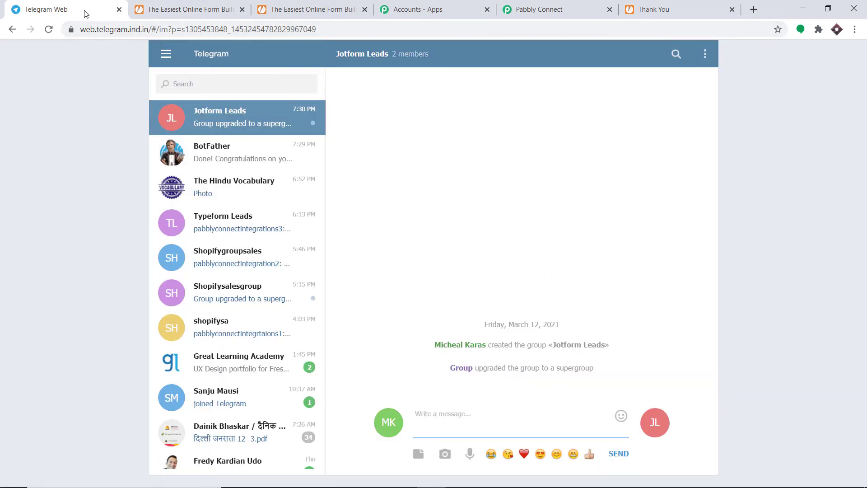
click(48, 29)
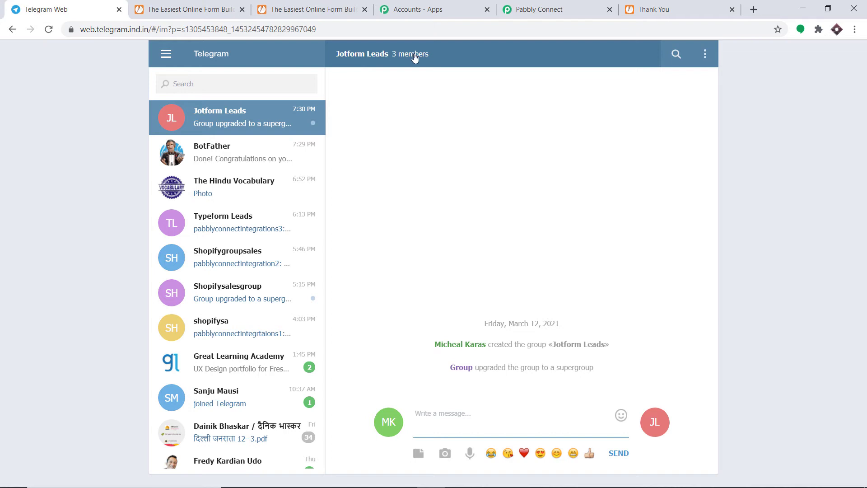
Copy the digits between "s" and the underscore in the Jotform Leads chat URL into Pabbly Connect's Chat ID field and check them against the URL.
drag(228, 30, 190, 30)
right_click(221, 28)
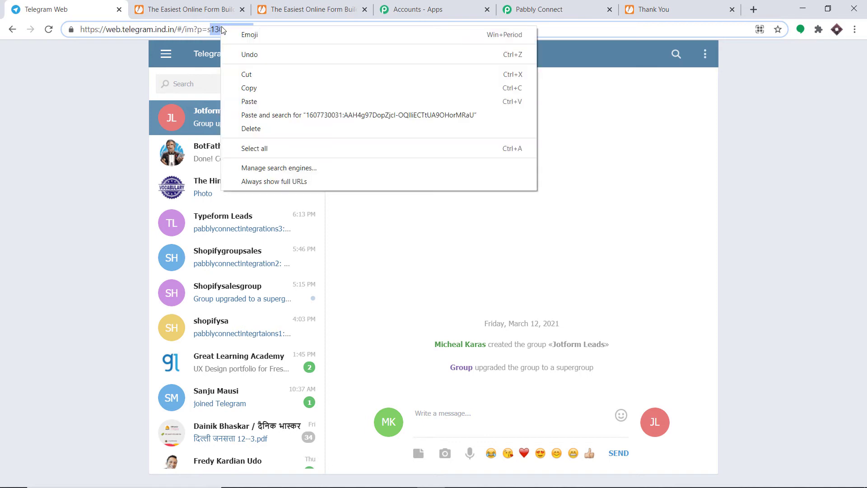
click(251, 90)
click(560, 9)
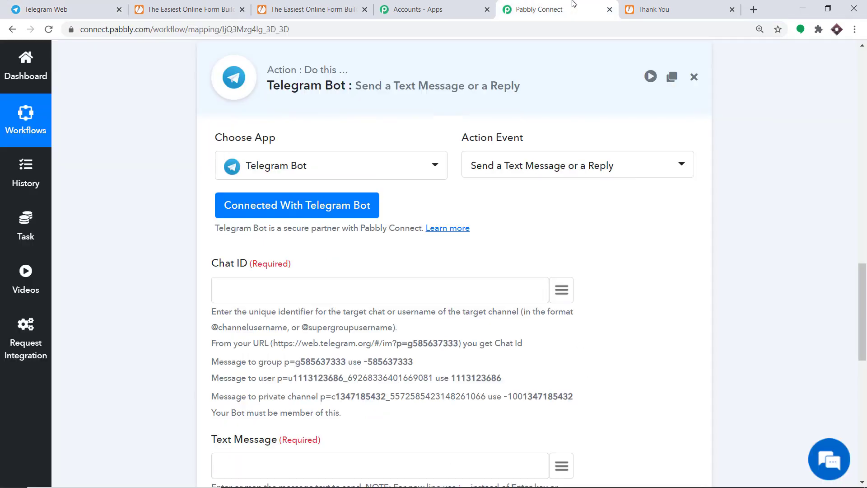
right_click(287, 289)
click(314, 377)
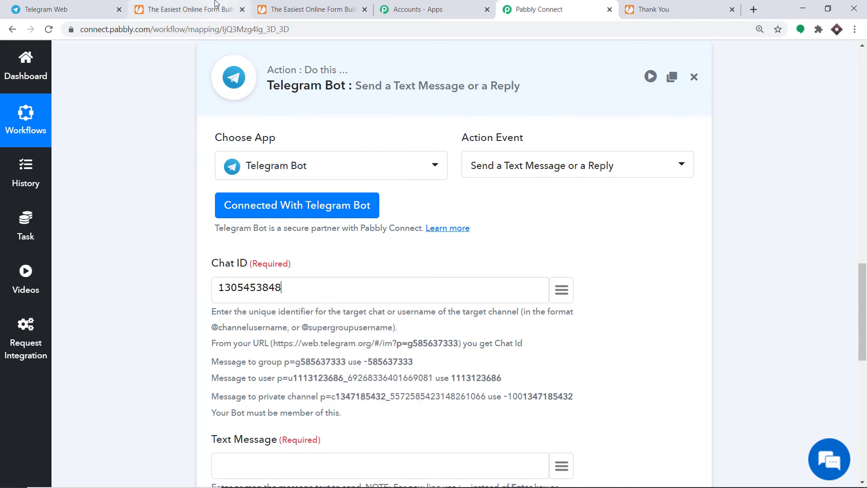
click(54, 10)
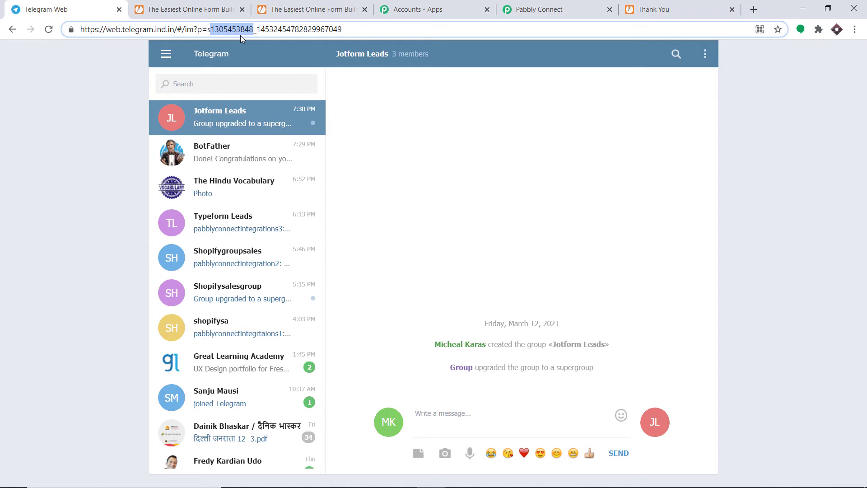
click(530, 8)
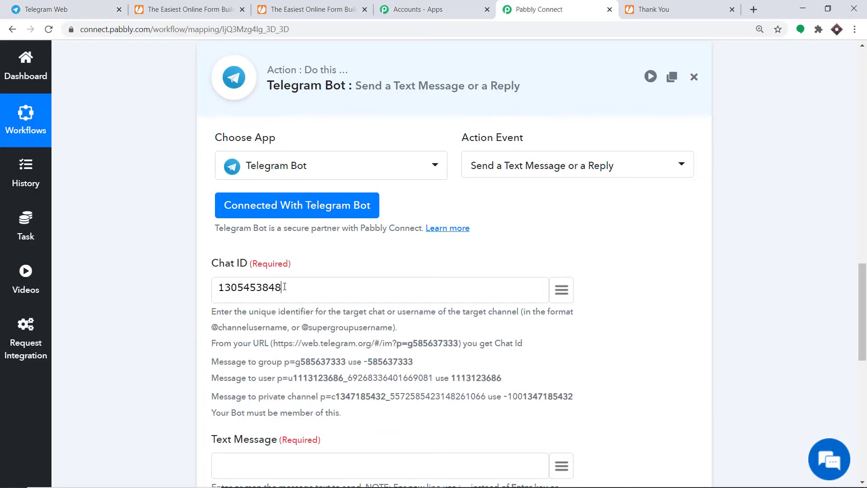
Prefix the Chat ID with -100, copied from the private channel example in the field's help text.
scroll(285, 287, down, 1)
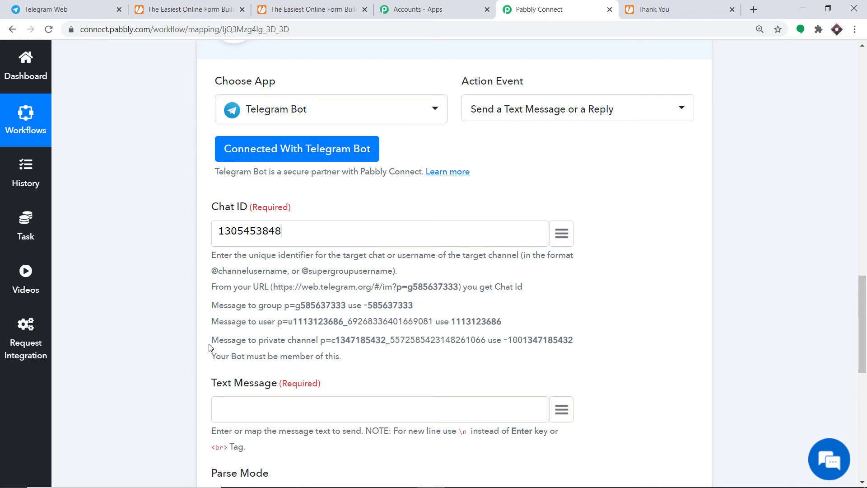
scroll(211, 349, down, 1)
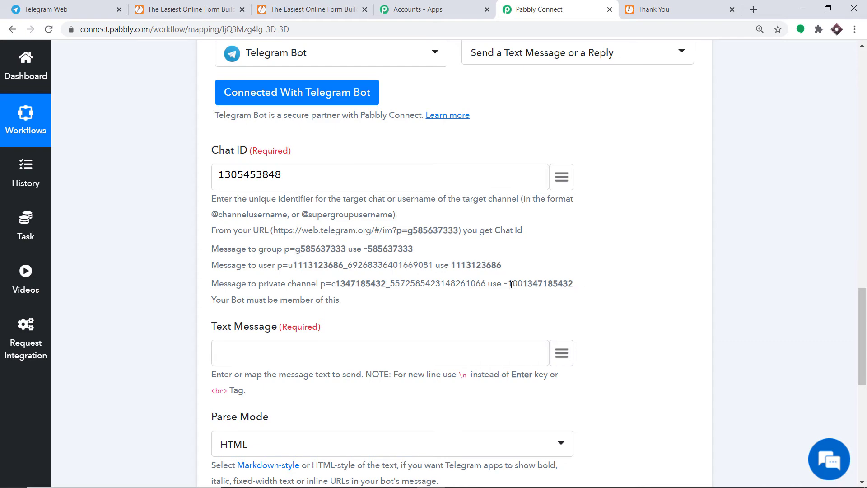
drag(523, 283, 504, 288)
right_click(507, 288)
click(519, 294)
click(220, 173)
key(ctrl+v)
click(333, 157)
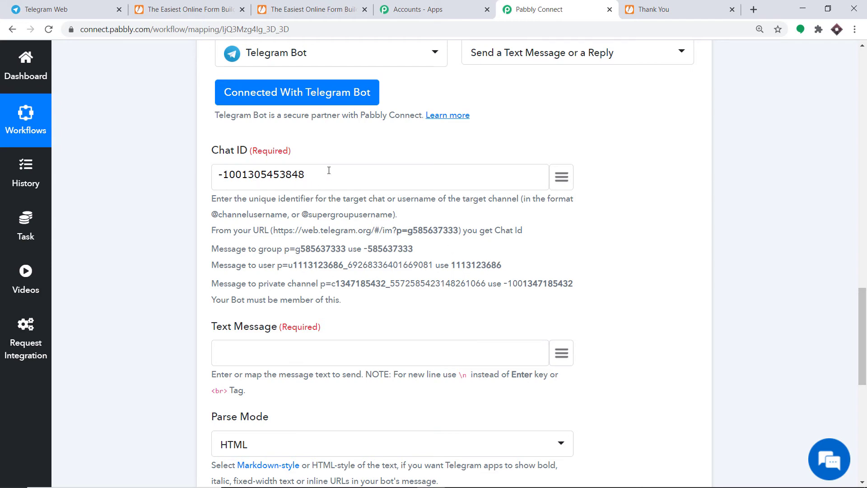
Begin the Text Message with "New Lead Generated \n".
scroll(327, 178, down, 3)
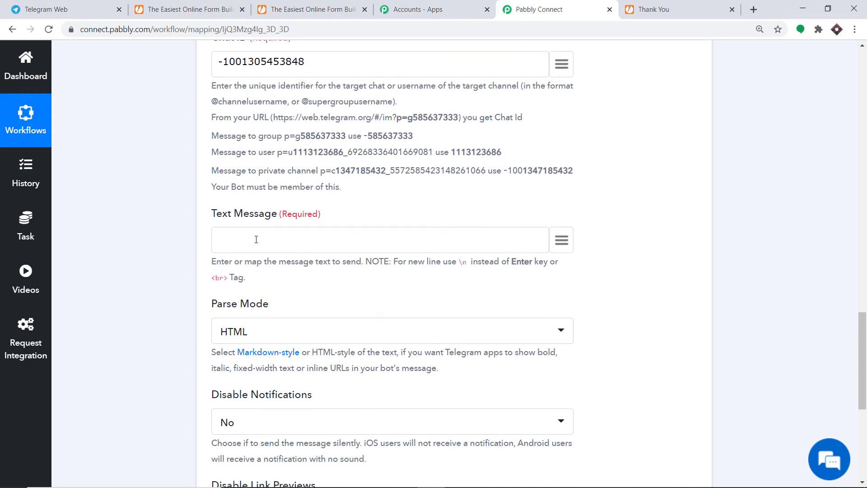
click(568, 239)
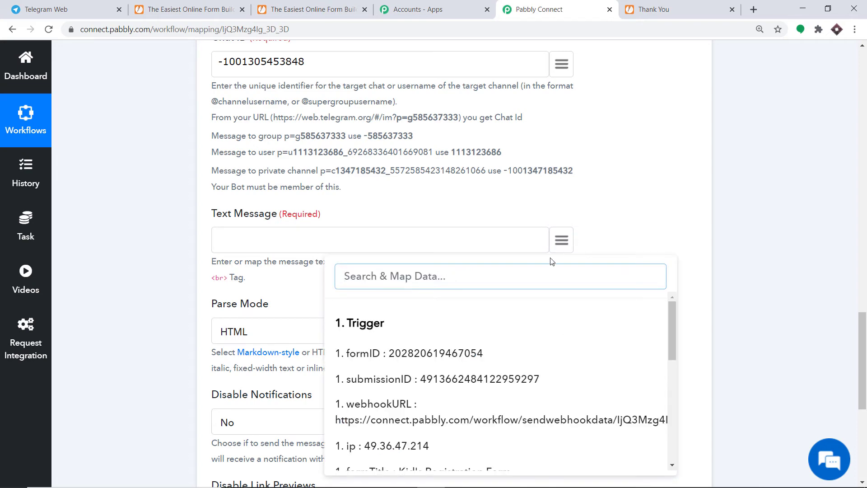
scroll(546, 315, down, 8)
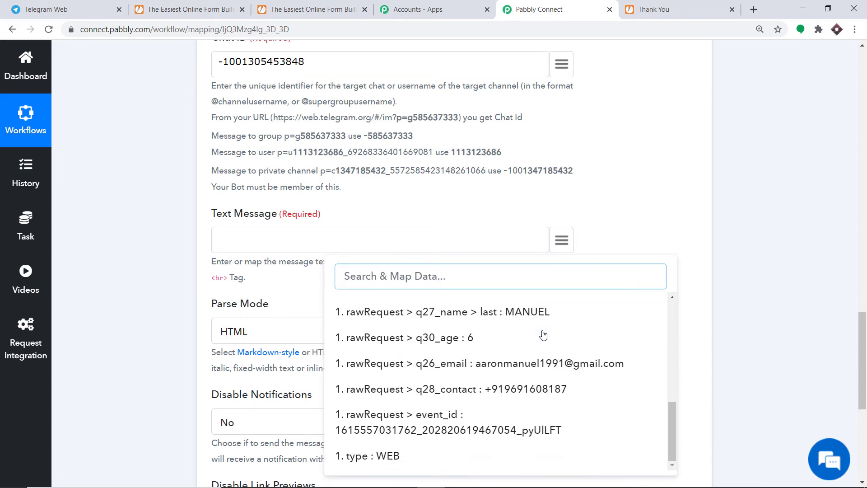
click(226, 238)
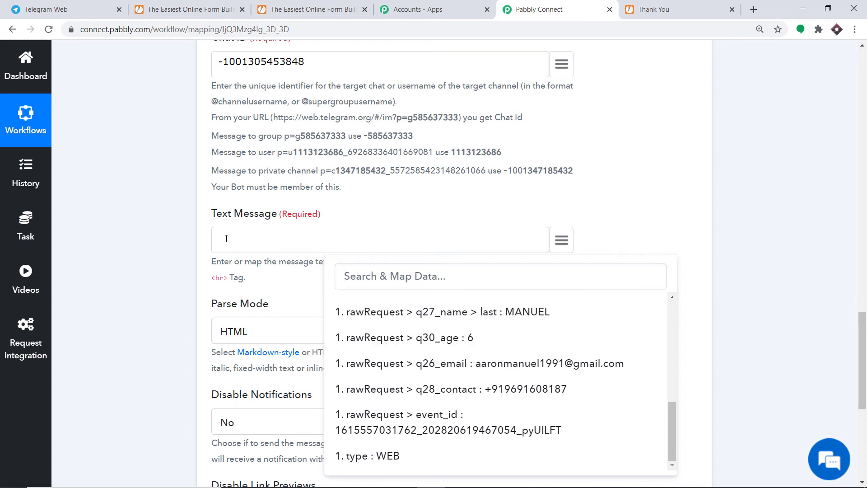
text(New Lead generated)
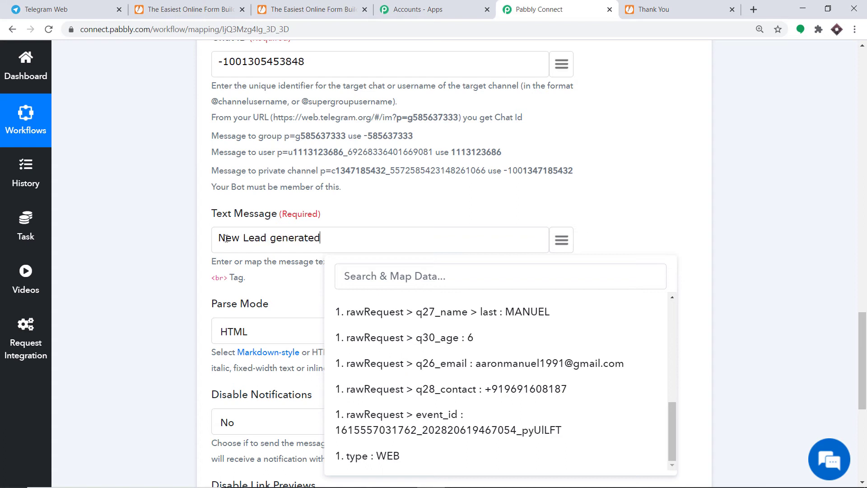
key(BackSpace)
key(BackSpace)
key(BackSpace)
key(BackSpace)
key(BackSpace)
key(BackSpace)
key(BackSpace)
key(BackSpace)
key(BackSpace)
key(BackSpace)
text(Generated)
text(\n)
click(365, 199)
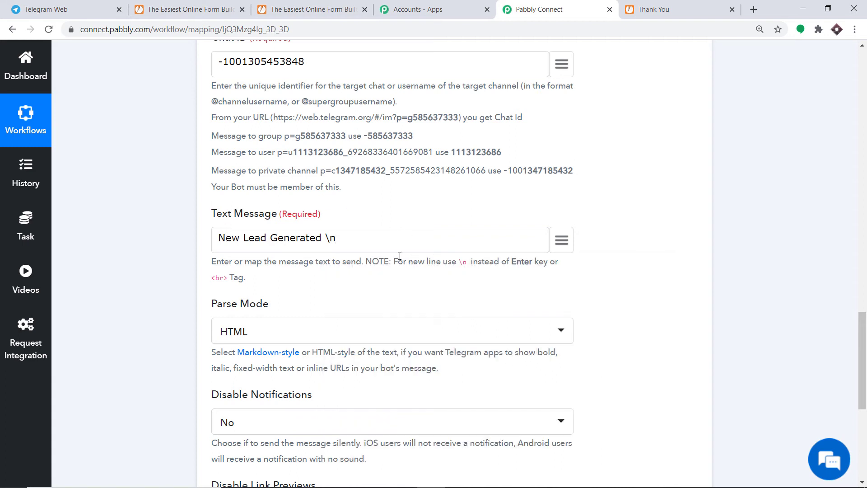
Map the trigger's q27_name first and last name fields into the Text Message, followed by \n.
click(562, 240)
scroll(453, 309, down, 3)
scroll(454, 309, down, 5)
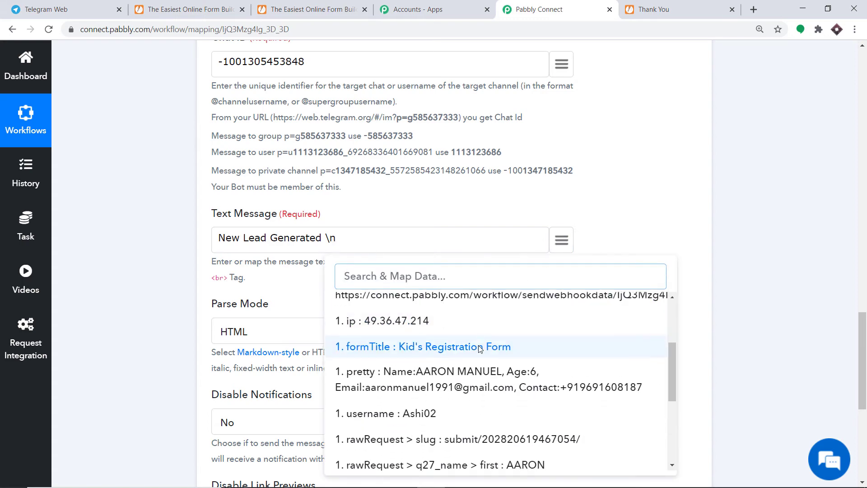
click(519, 309)
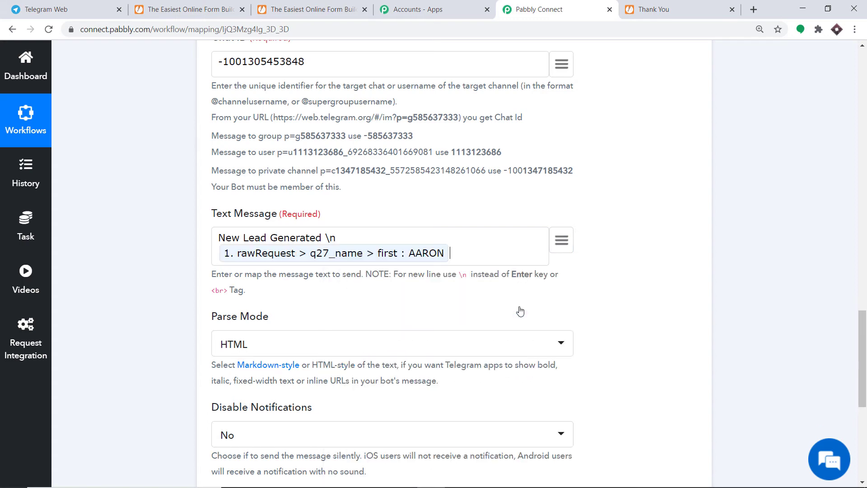
click(561, 240)
scroll(564, 372, down, 5)
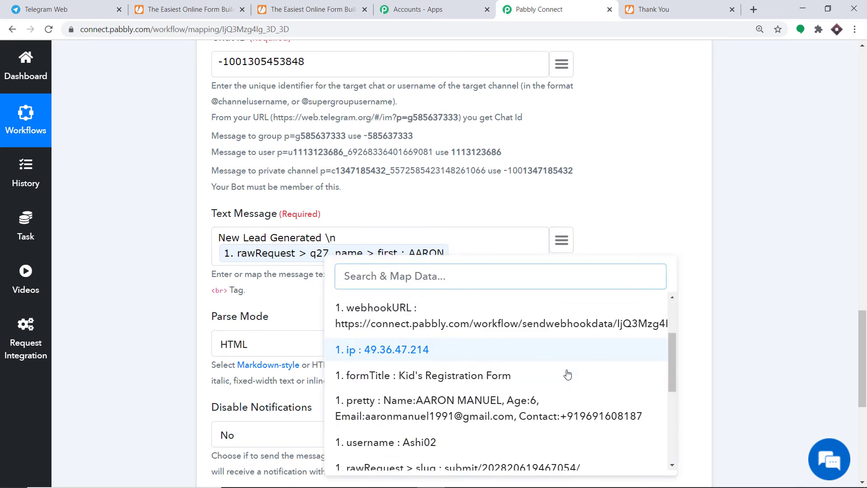
click(493, 390)
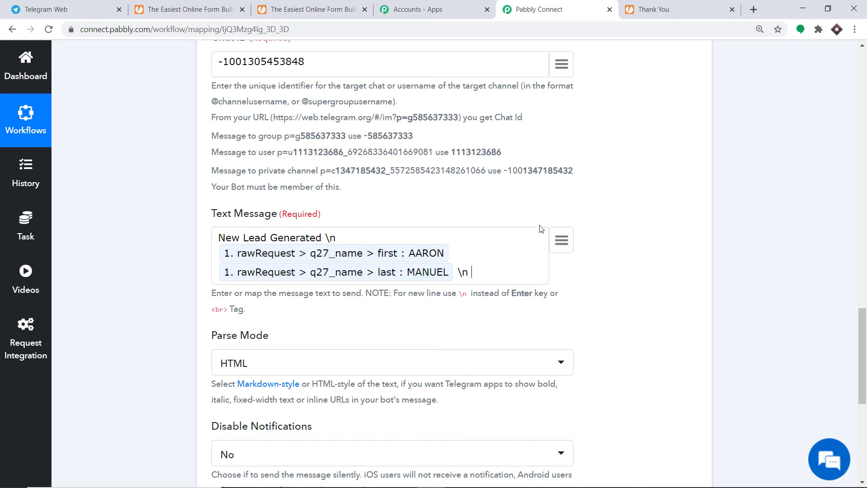
Map the trigger's q26_email field after the name in the Text Message and add \n.
click(561, 240)
scroll(529, 341, down, 2)
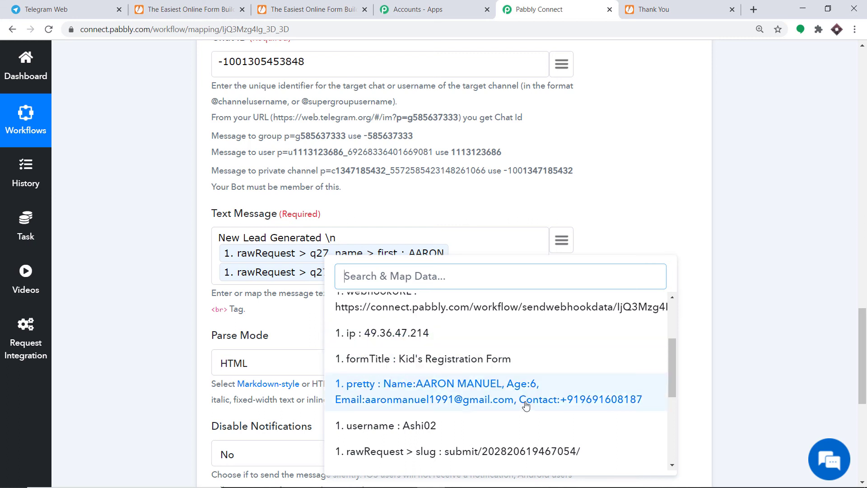
scroll(525, 405, down, 4)
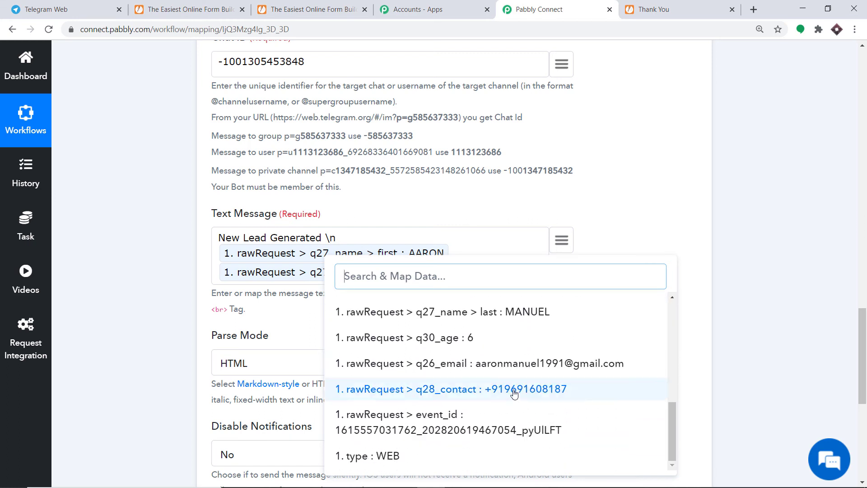
click(505, 361)
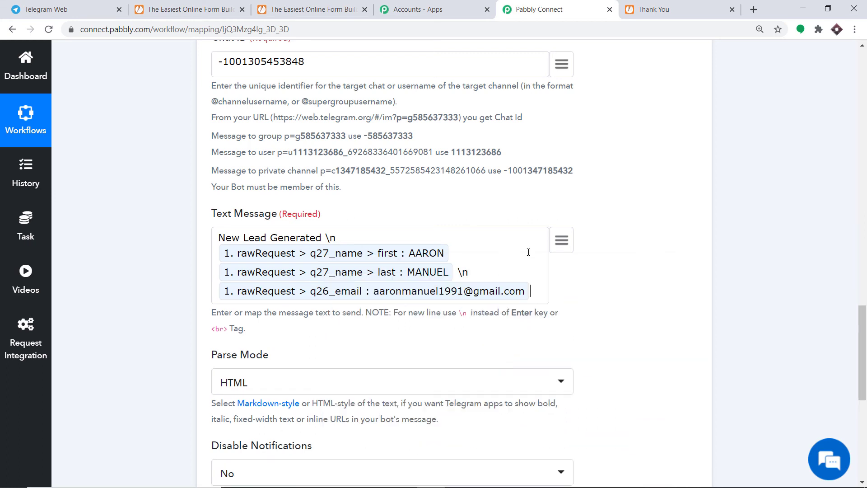
text(\n)
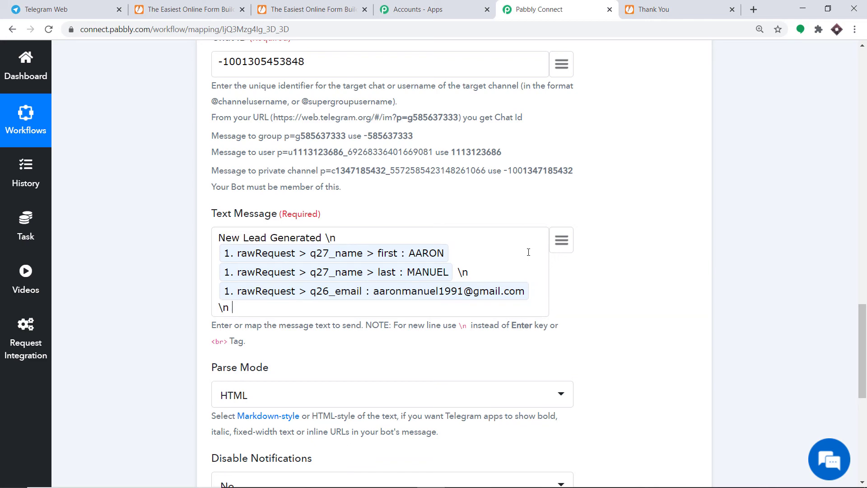
Map the trigger's q30_age and q28_contact fields at the end of the Text Message, separated by \n.
click(561, 239)
scroll(433, 343, down, 6)
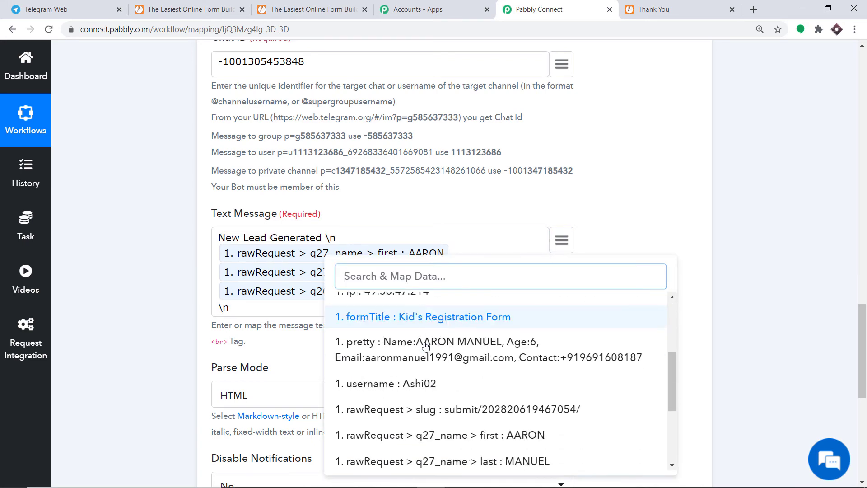
click(467, 337)
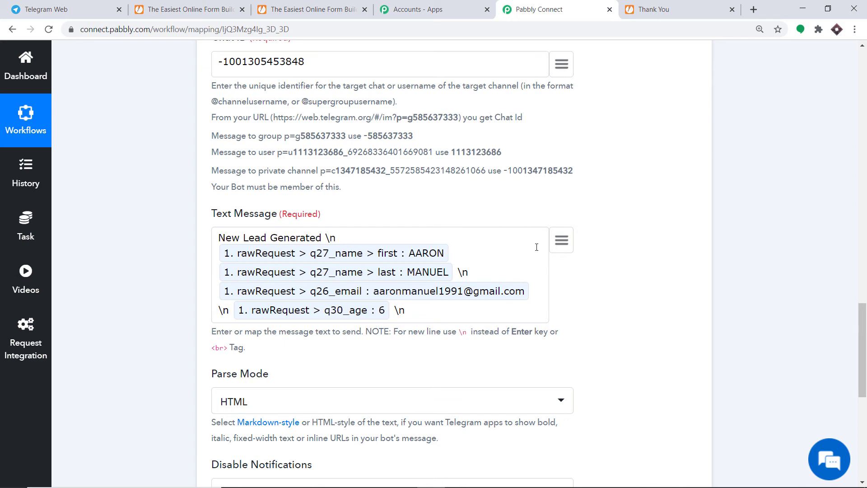
click(561, 239)
scroll(507, 348, down, 6)
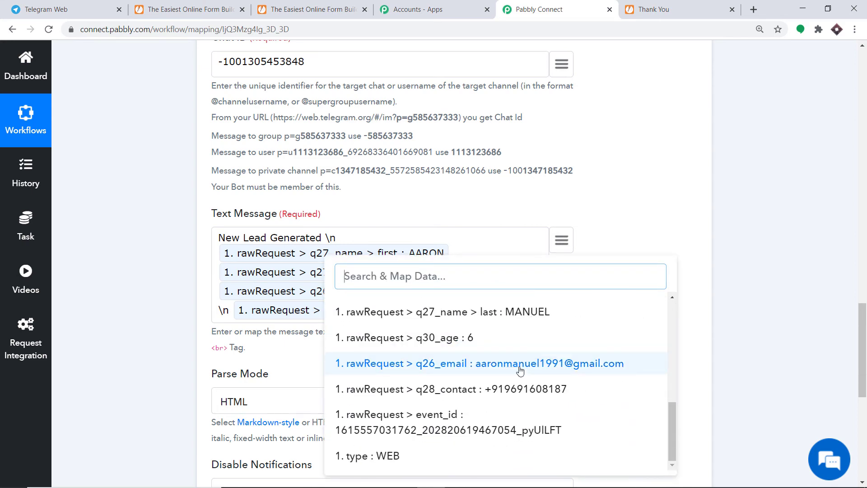
scroll(520, 370, down, 2)
click(504, 389)
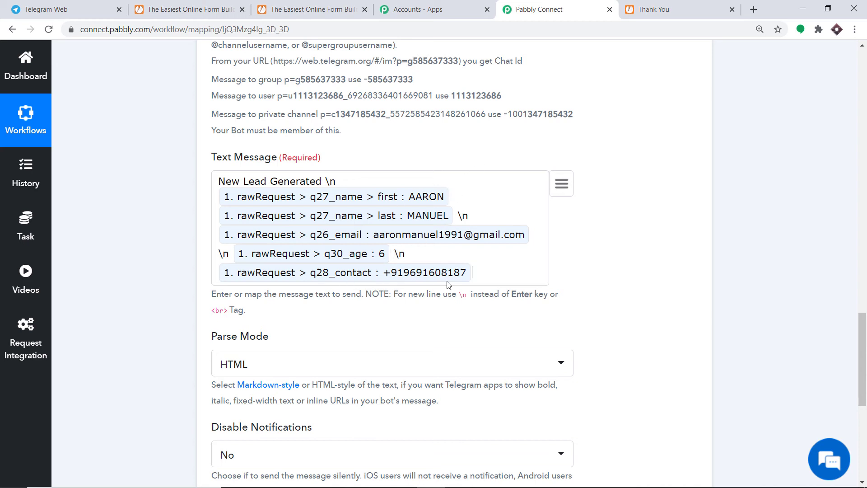
Save the Telegram Bot action with a test request and check the Jotform Leads group in Telegram Web for the message.
scroll(212, 262, down, 4)
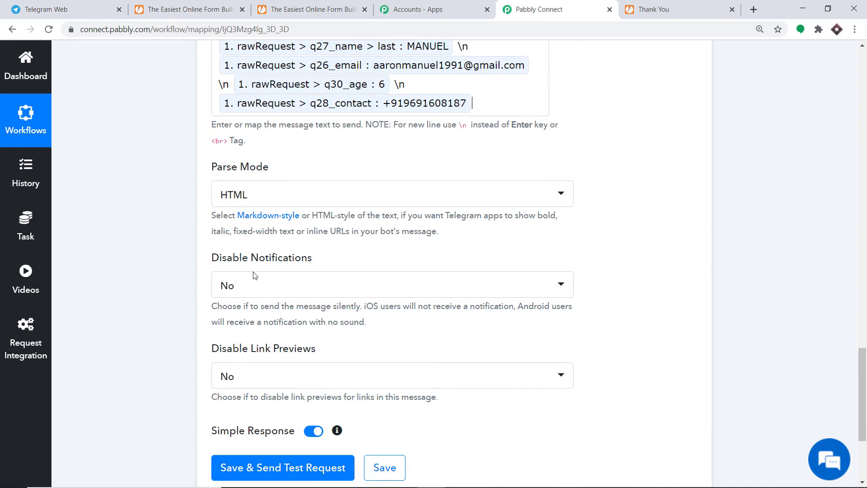
scroll(223, 364, down, 1)
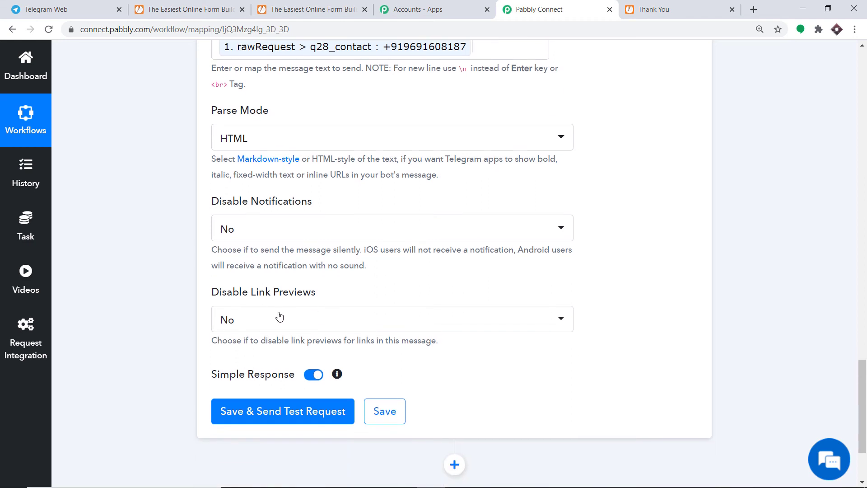
click(291, 412)
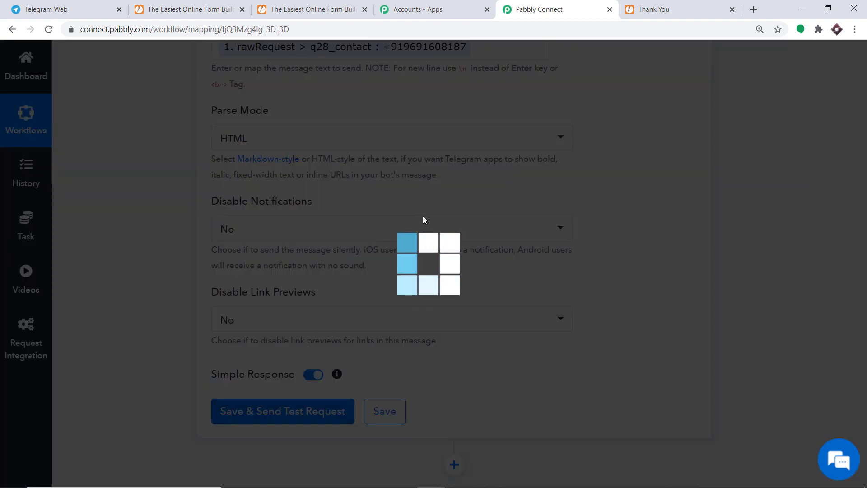
scroll(429, 220, down, 5)
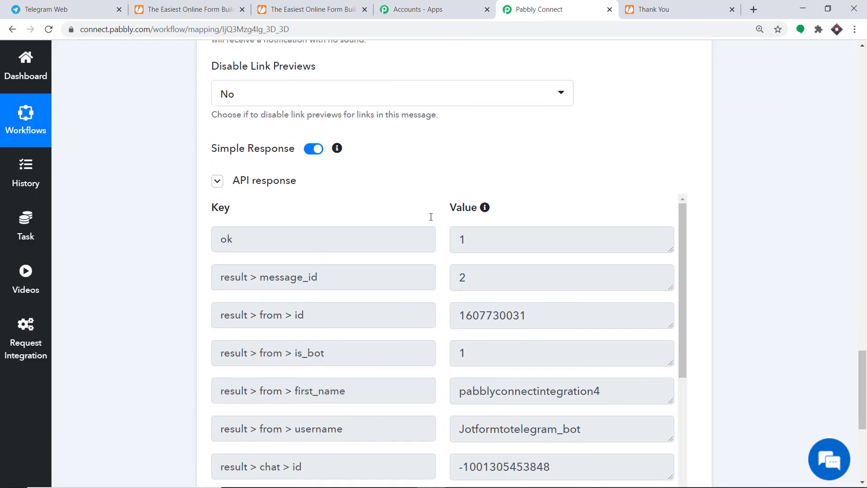
click(90, 9)
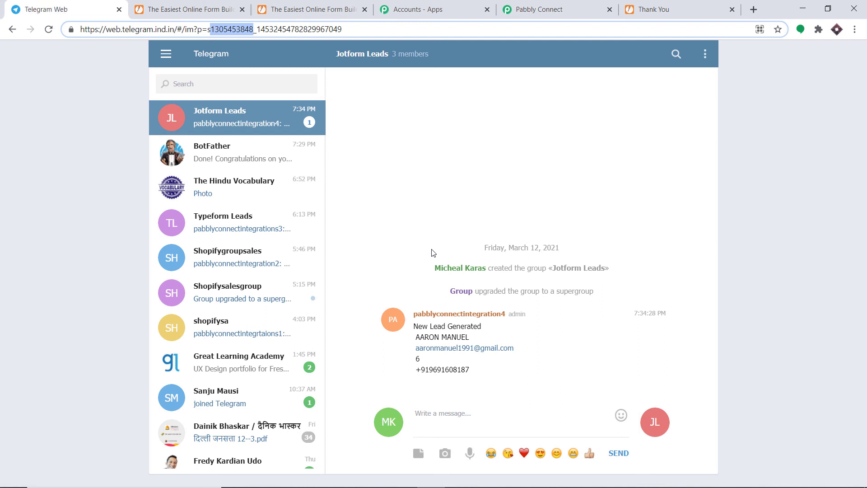
Return to the Pabbly Connect workflow and collapse both the Telegram Bot action and the JotForm trigger.
click(537, 9)
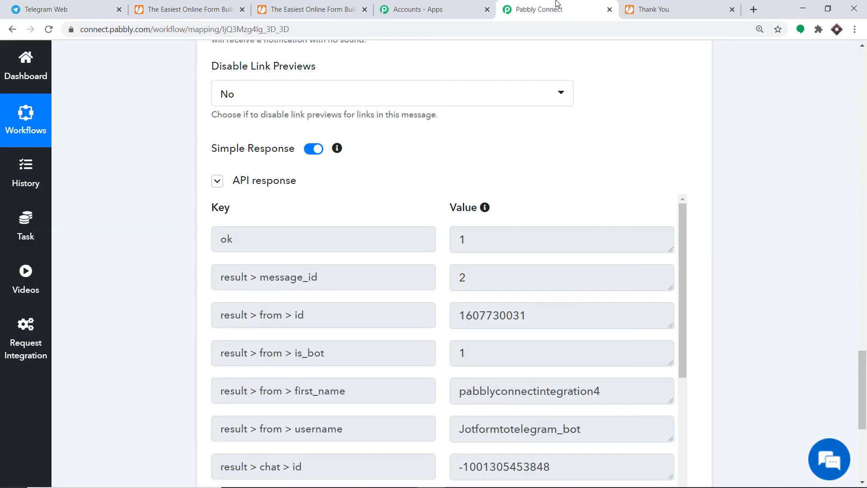
scroll(854, 319, up, 8)
scroll(862, 321, up, 11)
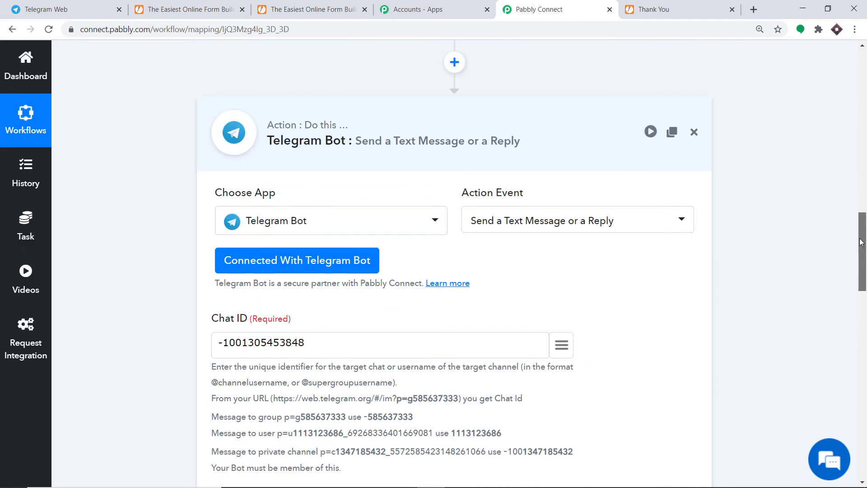
click(397, 265)
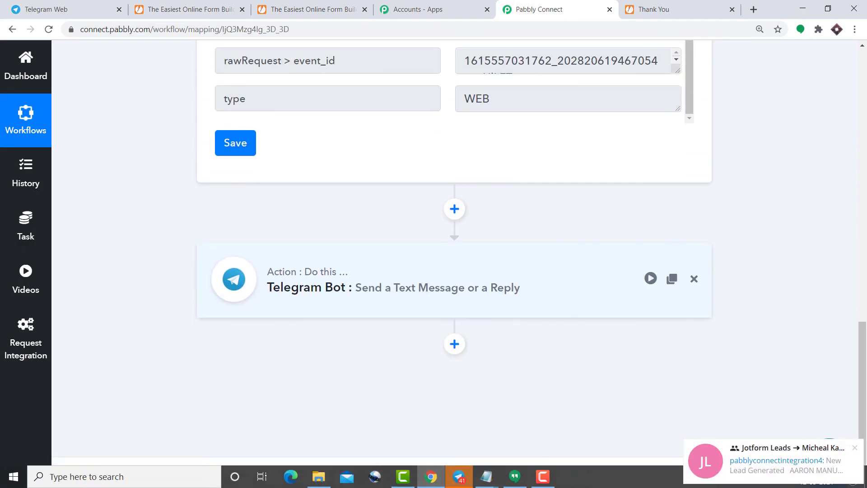
scroll(859, 156, up, 13)
scroll(860, 156, up, 2)
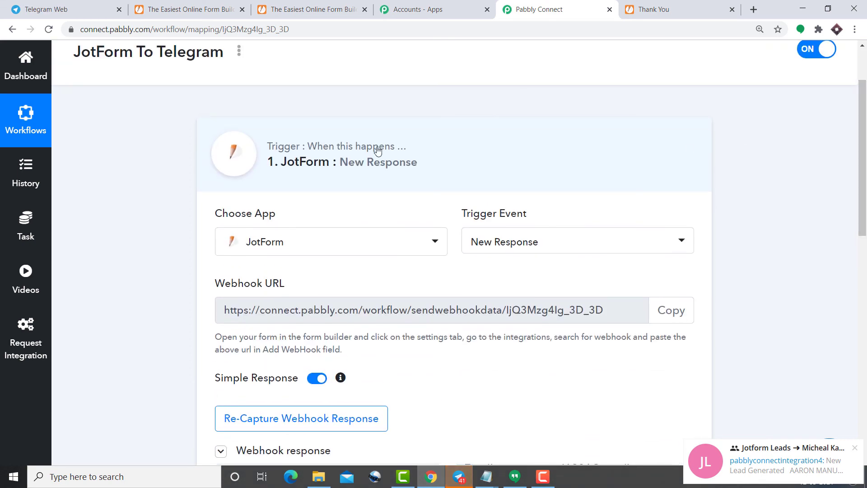
click(420, 151)
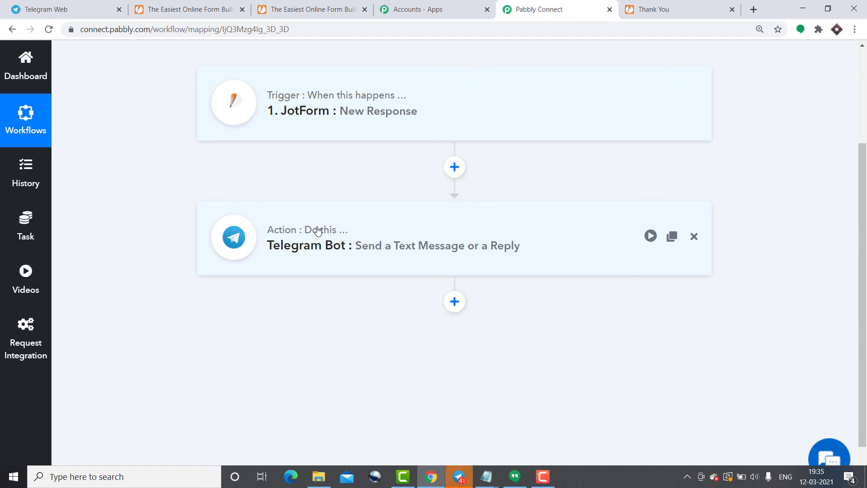
Copy the Kid's Registration Form share link from the JotForm publish page and open it in a new browser tab.
click(228, 5)
click(300, 5)
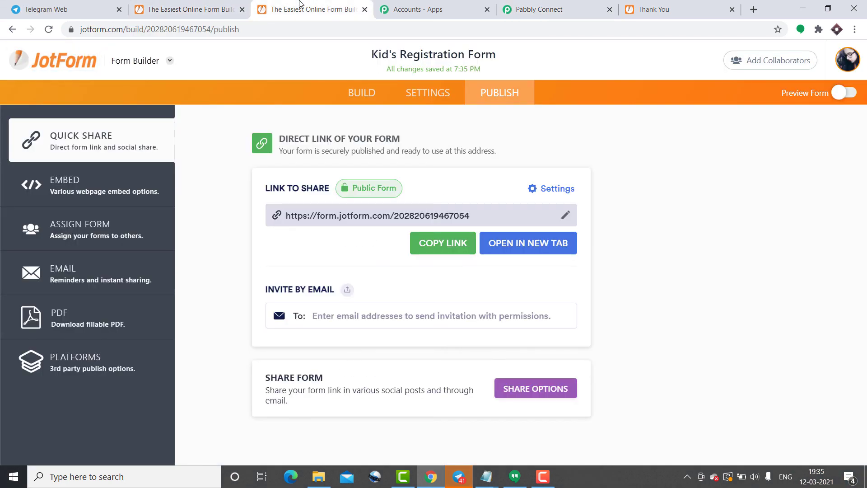
click(442, 243)
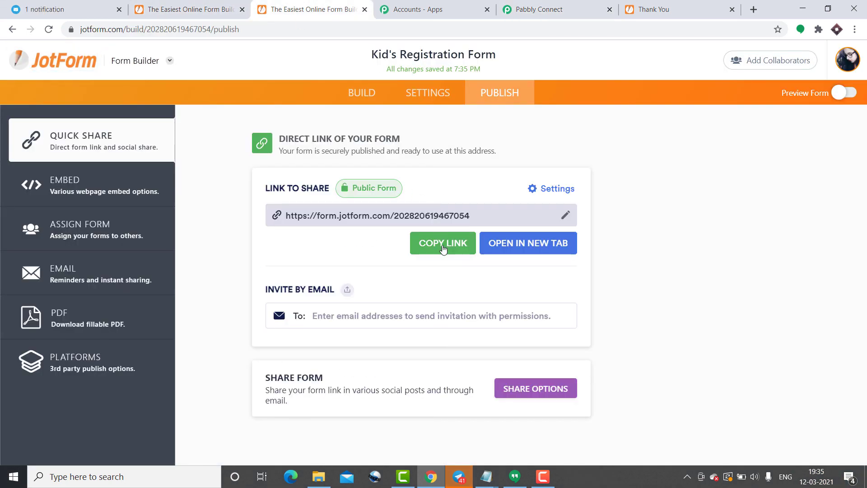
click(752, 10)
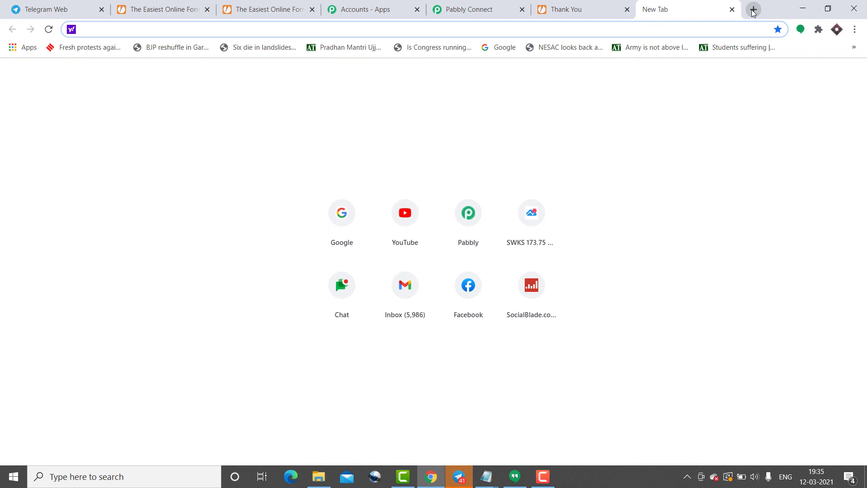
key(ctrl+v)
key(Return)
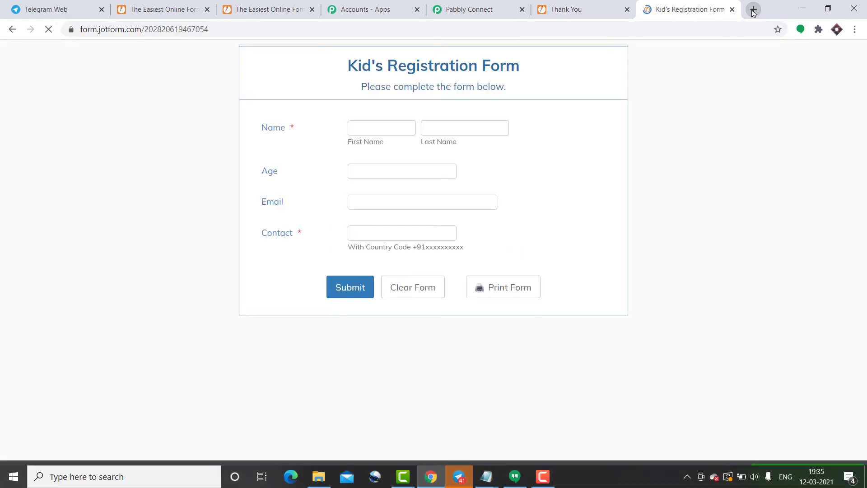
Submit the Kid's Registration Form with autofilled name, email and contact details and age 14, and check the Jotform Leads group in Telegram Web.
click(364, 128)
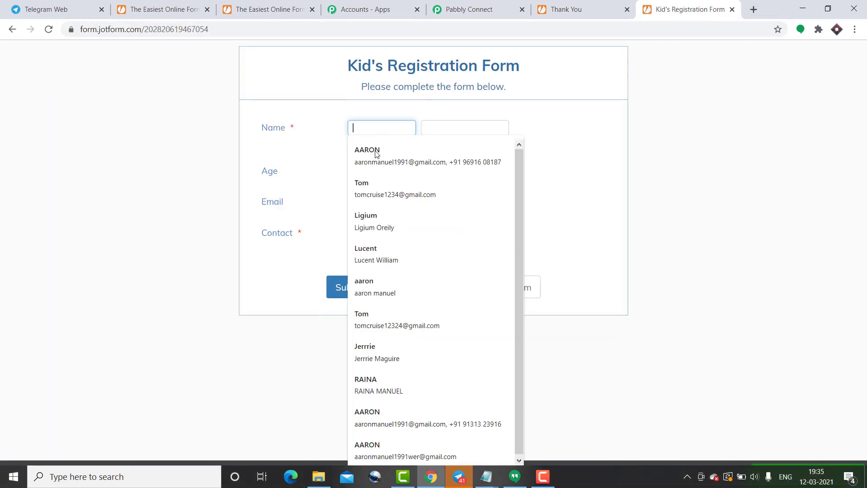
click(385, 185)
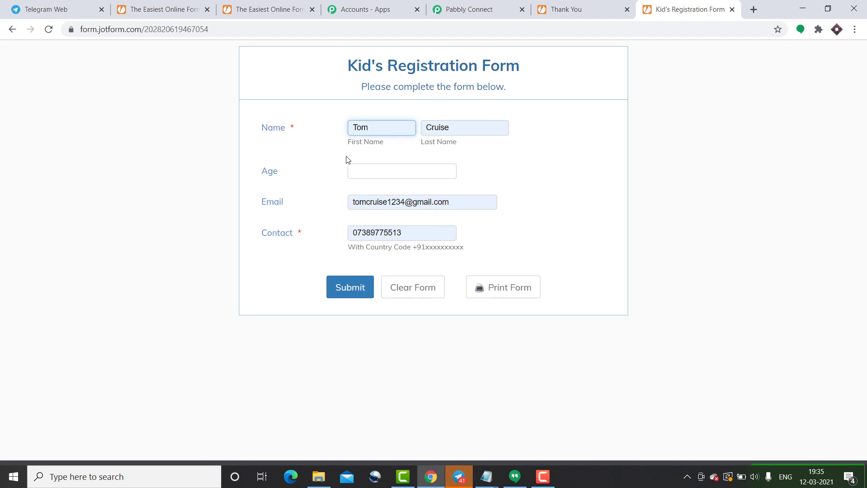
click(360, 172)
text(1)
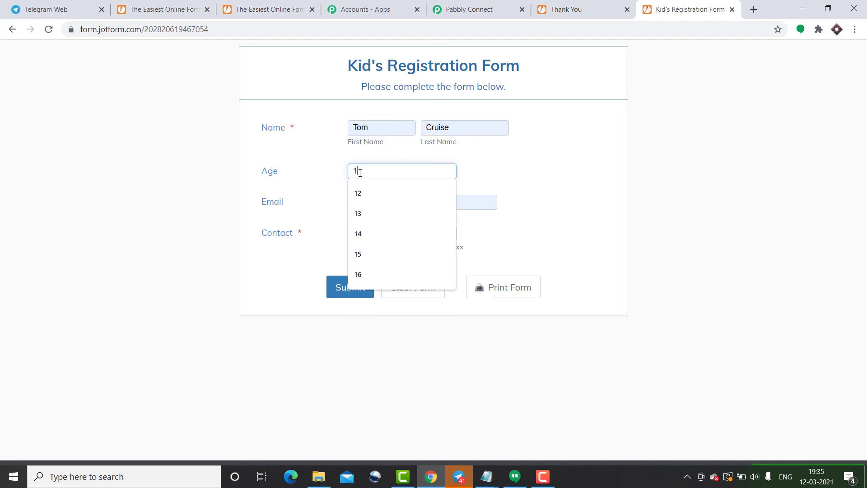
text(4)
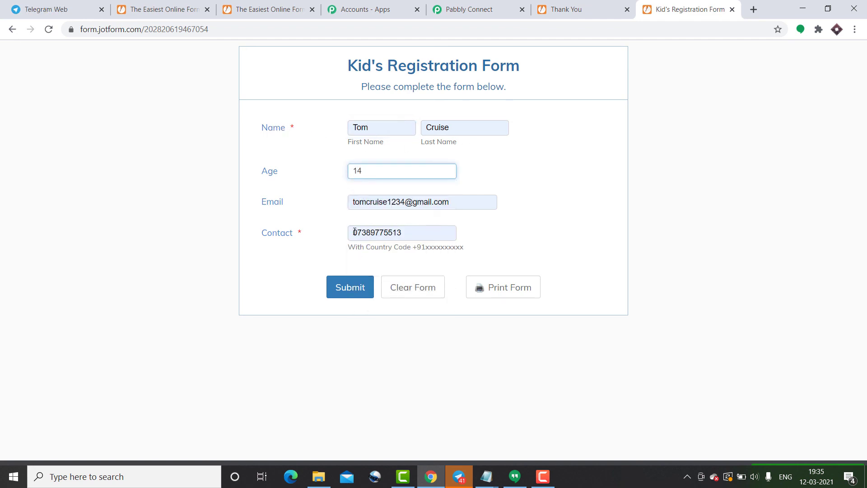
click(345, 290)
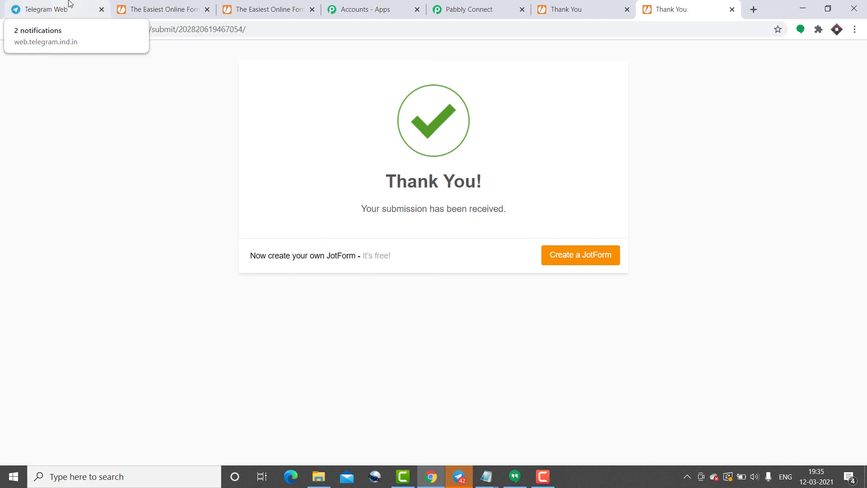
click(69, 3)
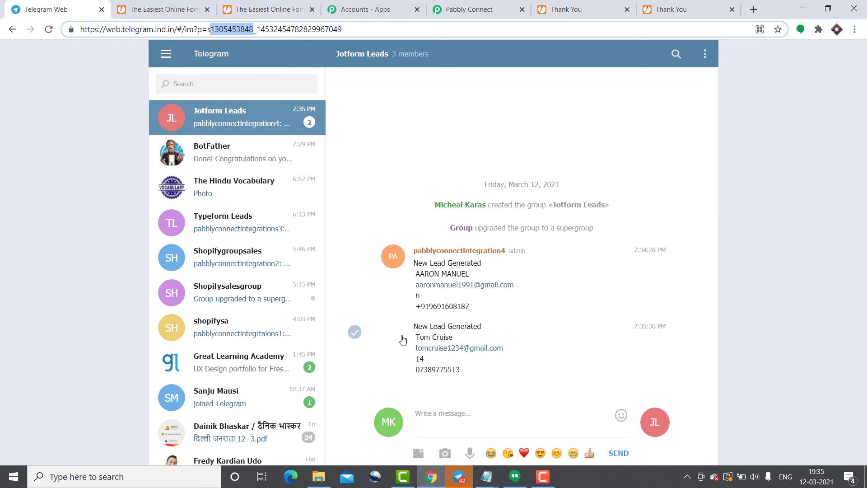